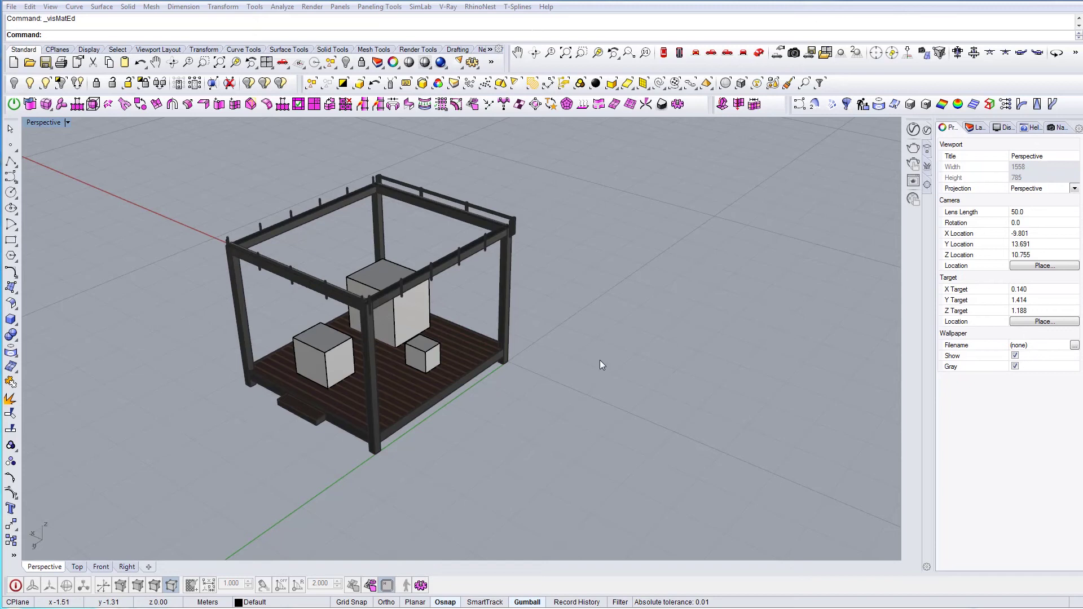
Step: Pan the pavilion to the right and orbit the Perspective view around it
{"action": "right_click_drag", "start_coordinate": [513, 342], "coordinate": [589, 347], "text": "shift"}
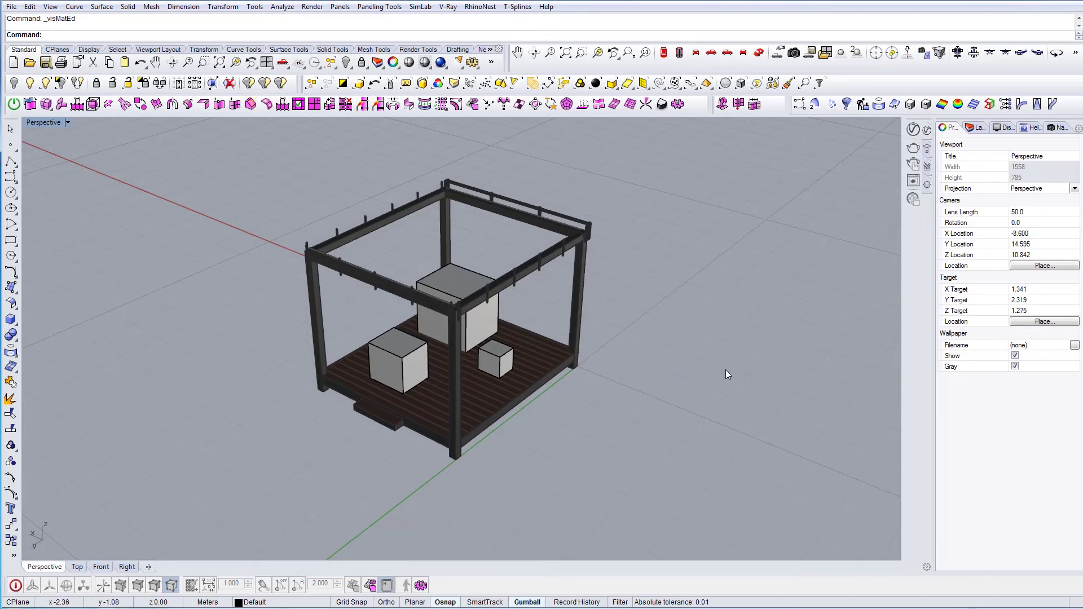
{"action": "right_click_drag", "start_coordinate": [725, 371], "coordinate": [511, 419]}
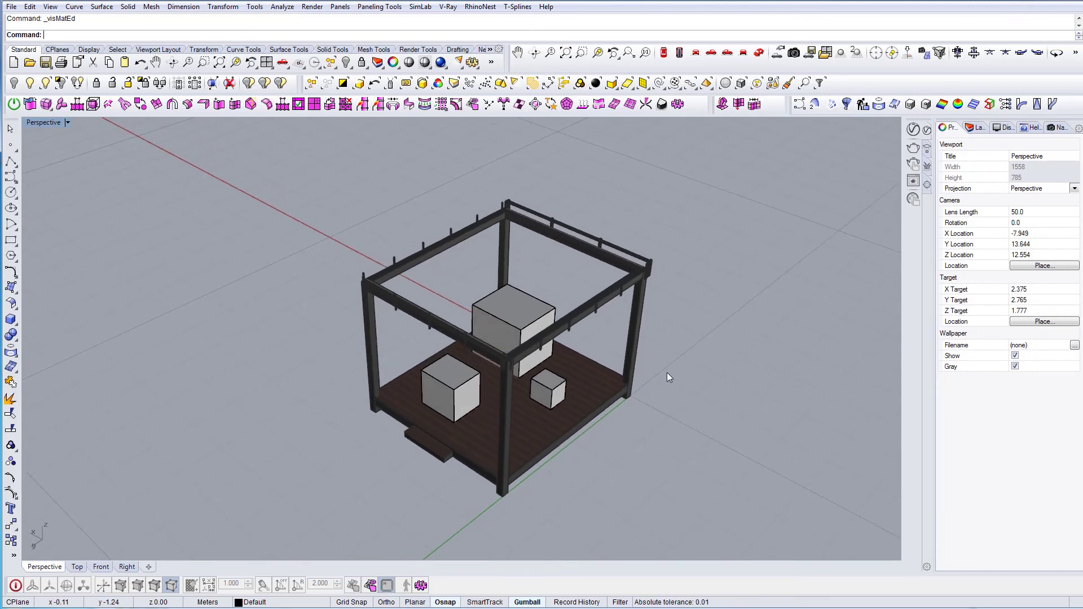
Step: Open the V-Ray Asset Editor, move it aside, and browse the Geometry, Lights and Materials lists
{"action": "left_click", "coordinate": [914, 131]}
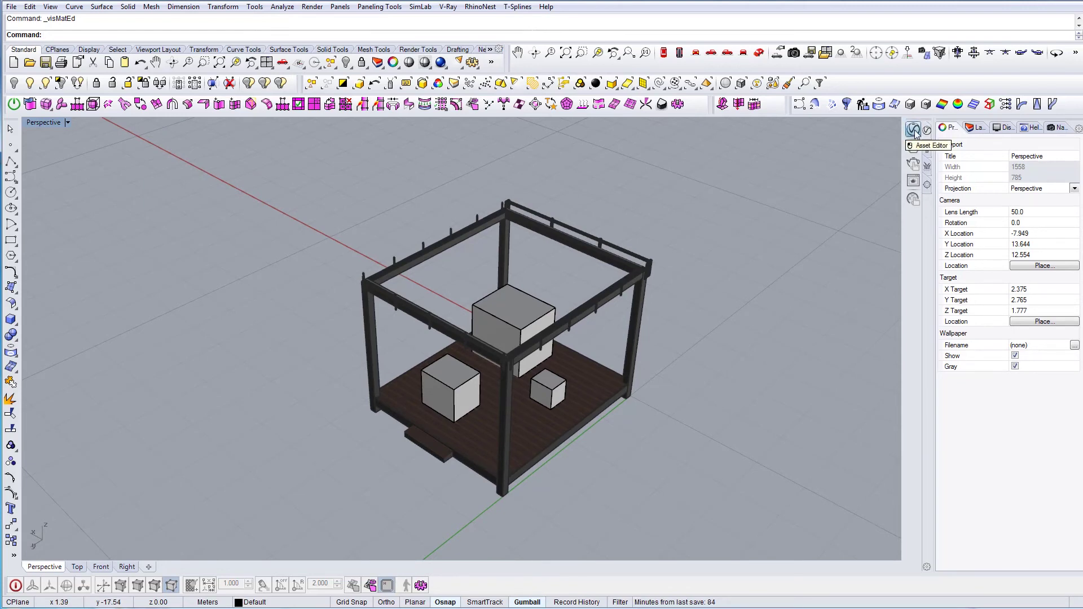
{"action": "left_click_drag", "start_coordinate": [567, 131], "coordinate": [743, 135]}
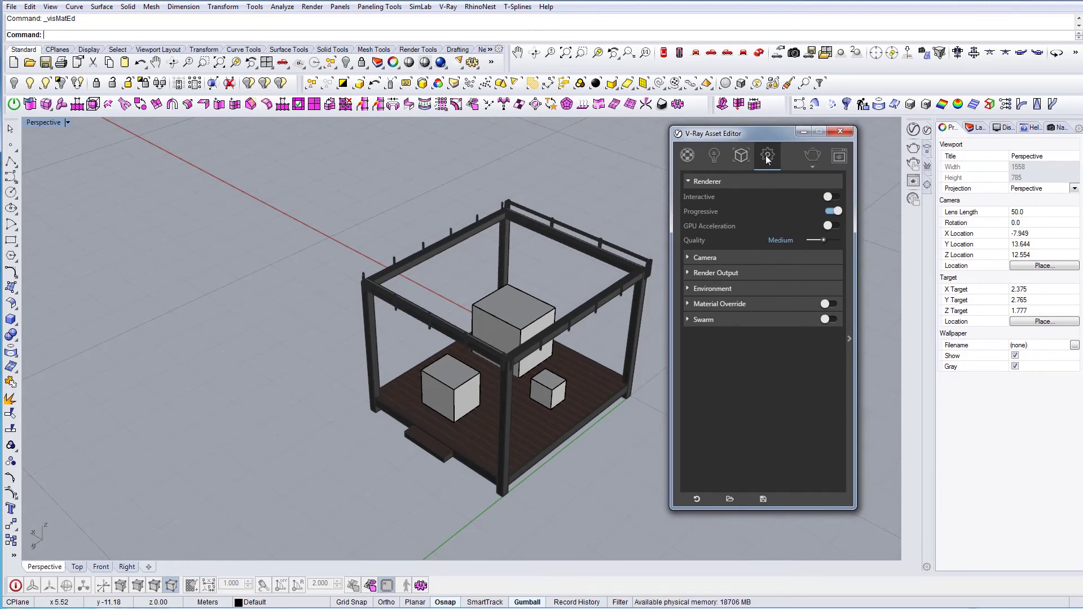
{"action": "left_click", "coordinate": [747, 154]}
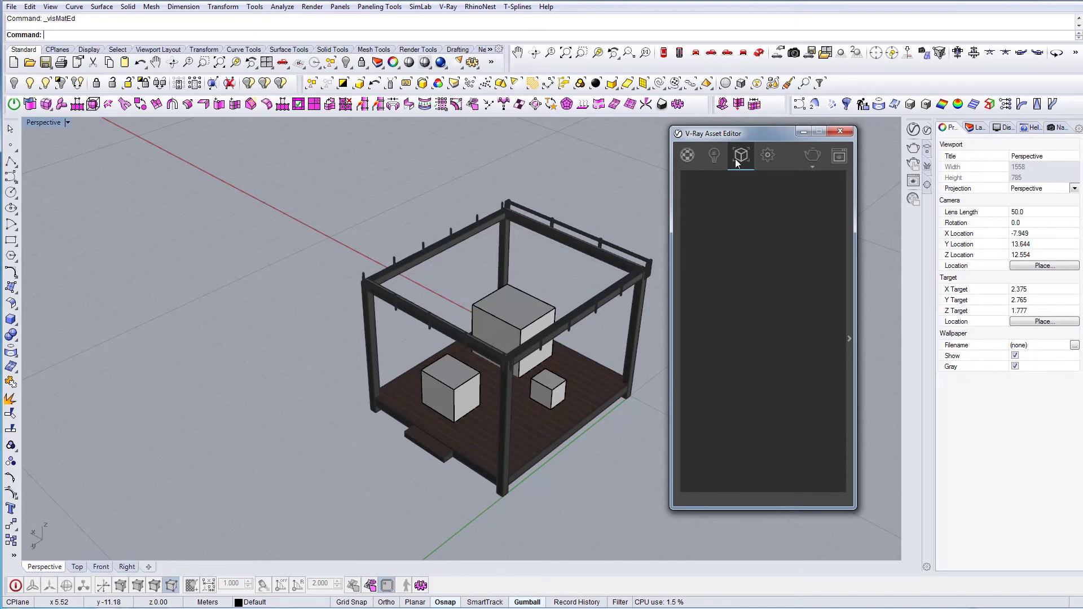
{"action": "left_click", "coordinate": [715, 157]}
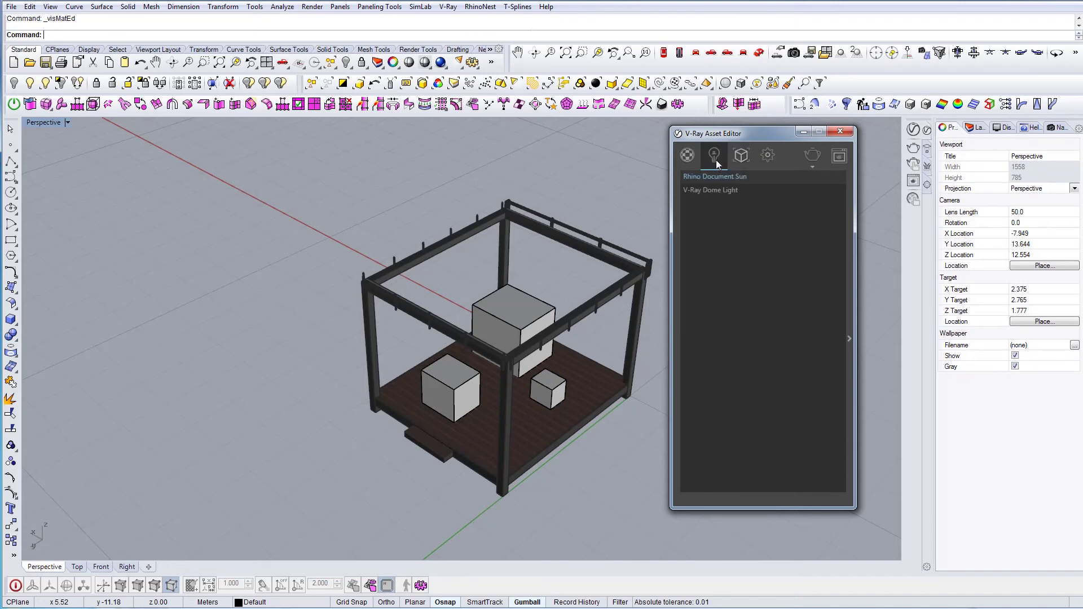
{"action": "left_click", "coordinate": [688, 157]}
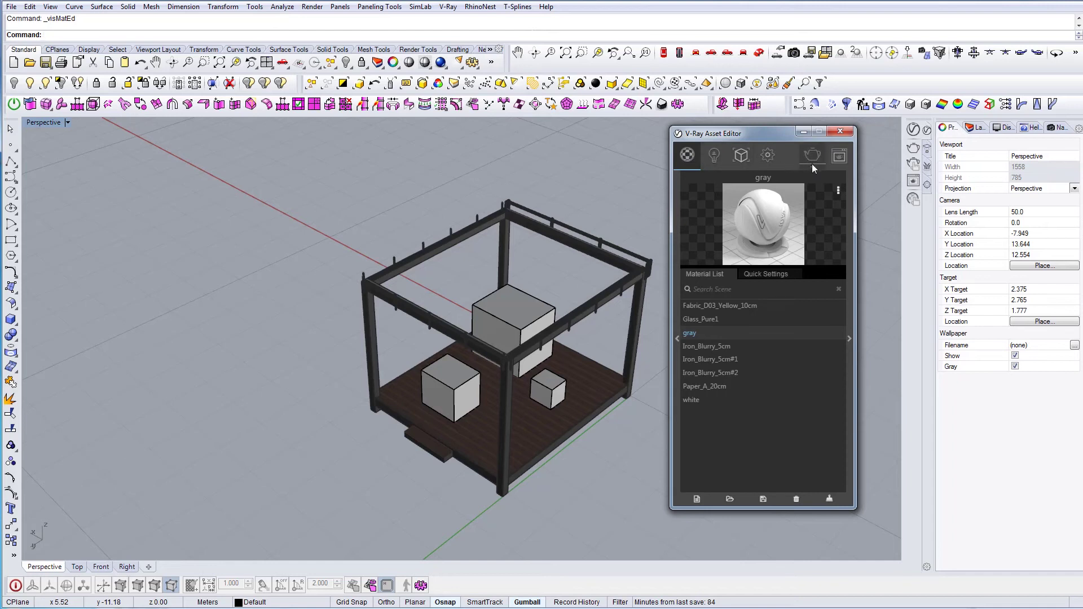
Step: Bring up the empty 640x480 V-Ray frame buffer fully on screen
{"action": "mouse_move", "coordinate": [811, 167]}
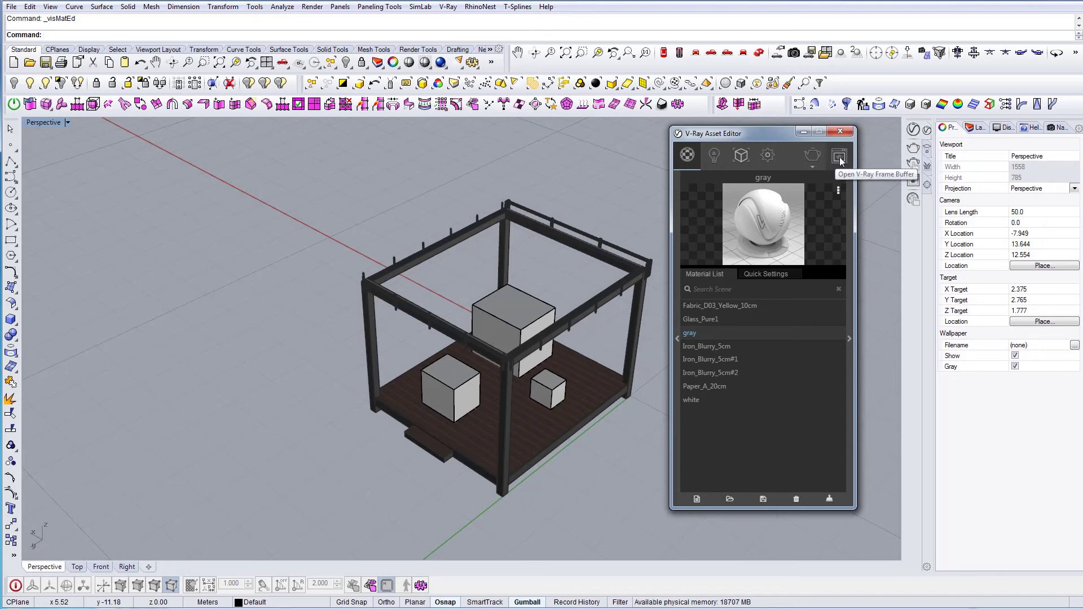
{"action": "left_click", "coordinate": [839, 158]}
{"action": "left_click_drag", "start_coordinate": [194, 133], "coordinate": [289, 137]}
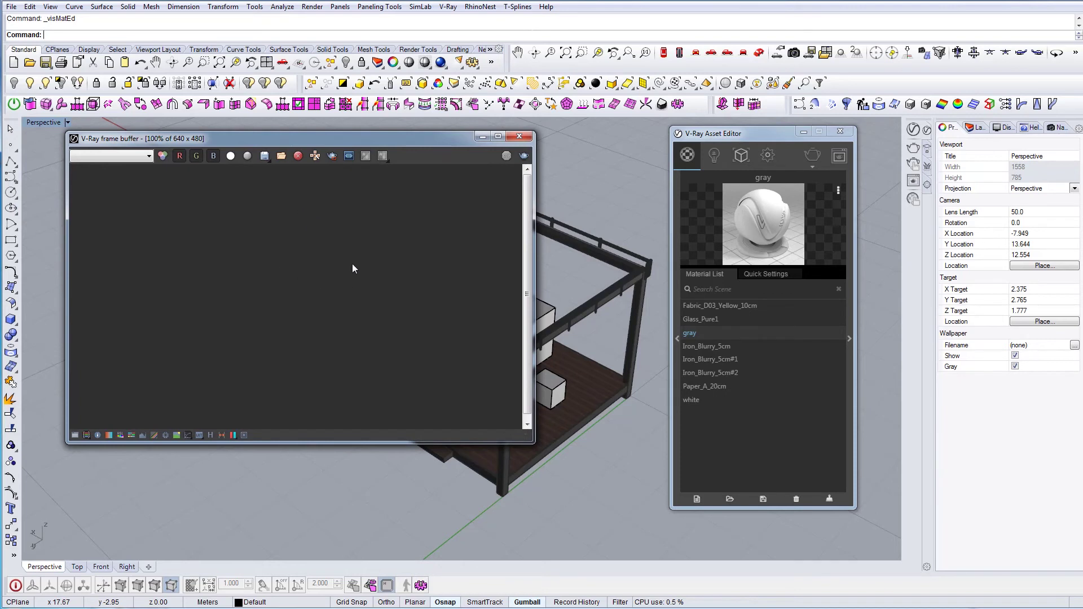
Step: Close the frame buffer, zoom out and select the dome light
{"action": "left_click", "coordinate": [519, 137]}
{"action": "scroll", "coordinate": [506, 313], "scroll_direction": "down", "scroll_amount": 5}
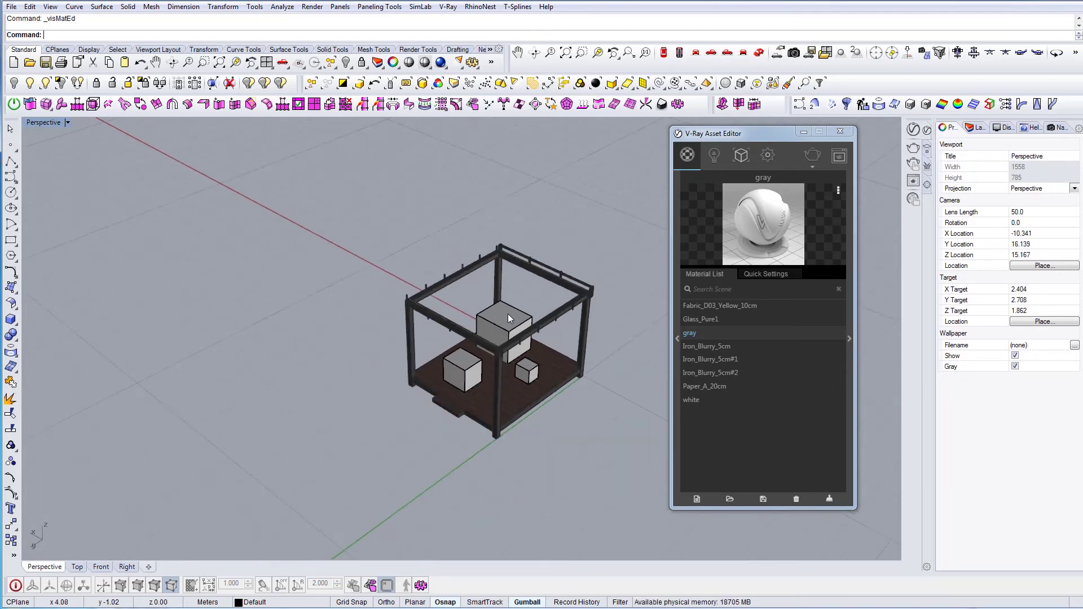
{"action": "right_click_drag", "start_coordinate": [507, 314], "coordinate": [381, 275]}
{"action": "left_click", "coordinate": [508, 228]}
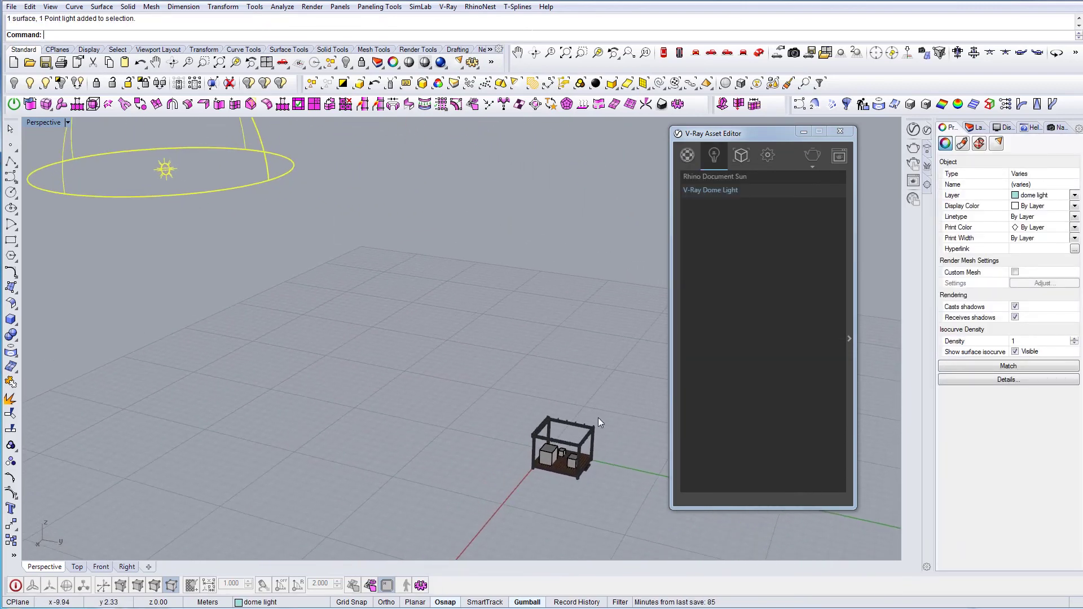
Step: Orbit and zoom the view back onto the pavilion
{"action": "right_click_drag", "start_coordinate": [598, 418], "coordinate": [379, 344]}
{"action": "scroll", "coordinate": [478, 407], "scroll_direction": "up", "scroll_amount": 3}
{"action": "scroll", "coordinate": [479, 402], "scroll_direction": "up", "scroll_amount": 2}
{"action": "right_click_drag", "start_coordinate": [434, 410], "coordinate": [488, 402]}
{"action": "scroll", "coordinate": [523, 385], "scroll_direction": "up", "scroll_amount": 2}
Step: Turn on Interactive in the V-Ray render settings and start an 800x450 render
{"action": "left_click", "coordinate": [768, 155]}
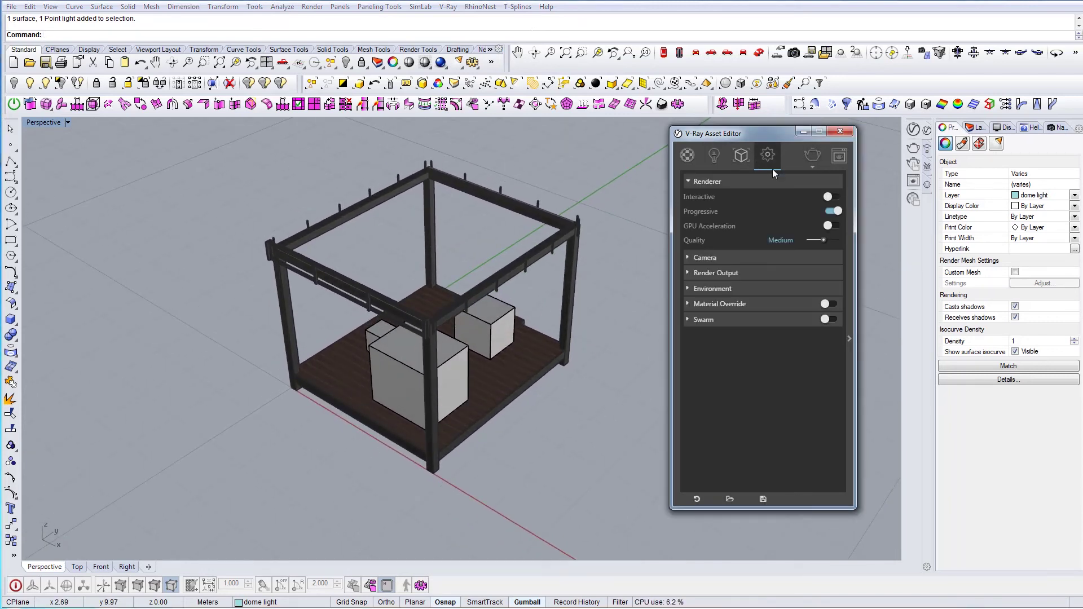
{"action": "left_click", "coordinate": [829, 195]}
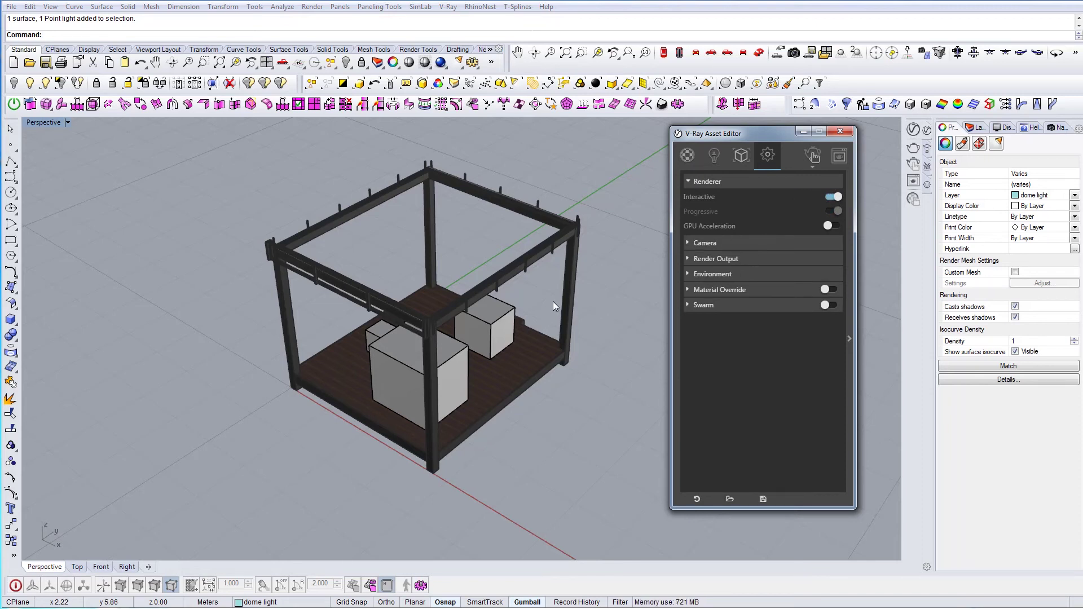
{"action": "left_click", "coordinate": [813, 157]}
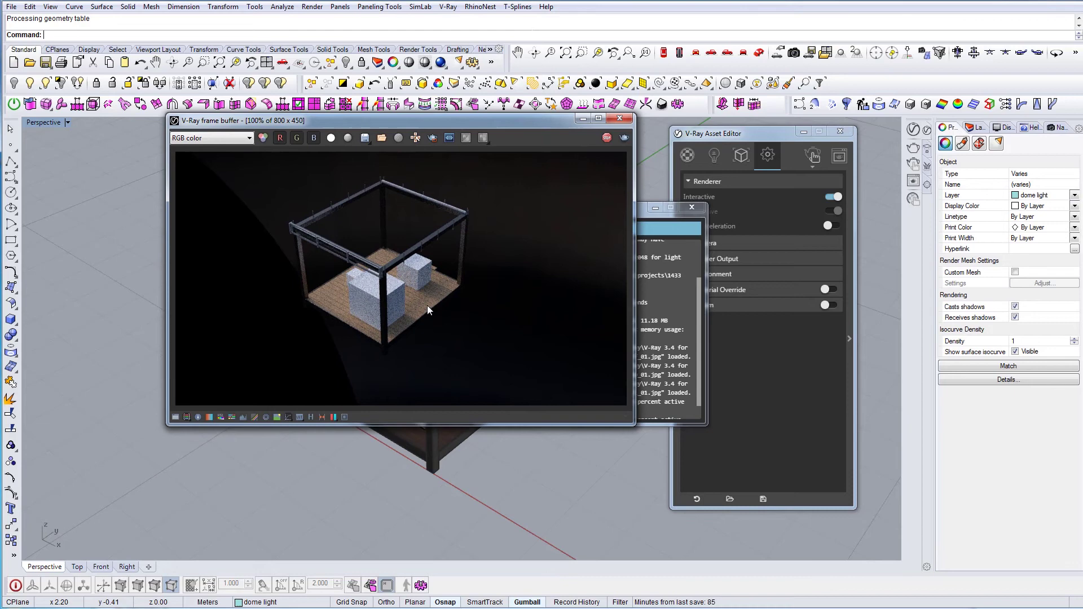
Step: Move the frame buffer aside and orbit to a closer, lower view while the render refreshes
{"action": "left_click_drag", "start_coordinate": [409, 145], "coordinate": [800, 98]}
{"action": "right_click_drag", "start_coordinate": [367, 316], "coordinate": [327, 381]}
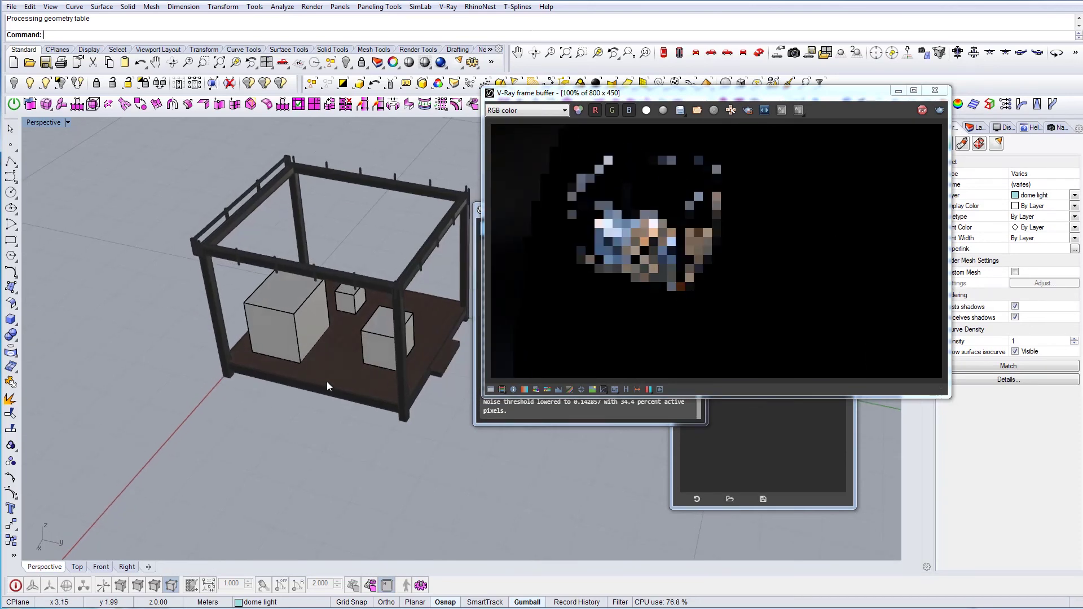
{"action": "scroll", "coordinate": [347, 401], "scroll_direction": "up", "scroll_amount": 5}
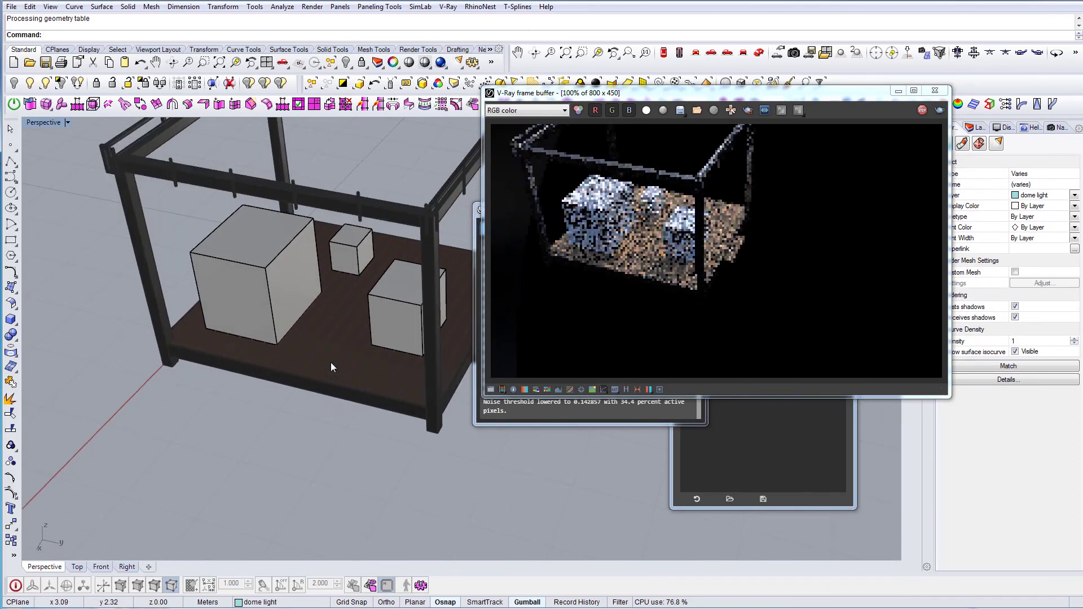
{"action": "right_click_drag", "start_coordinate": [268, 405], "coordinate": [276, 394]}
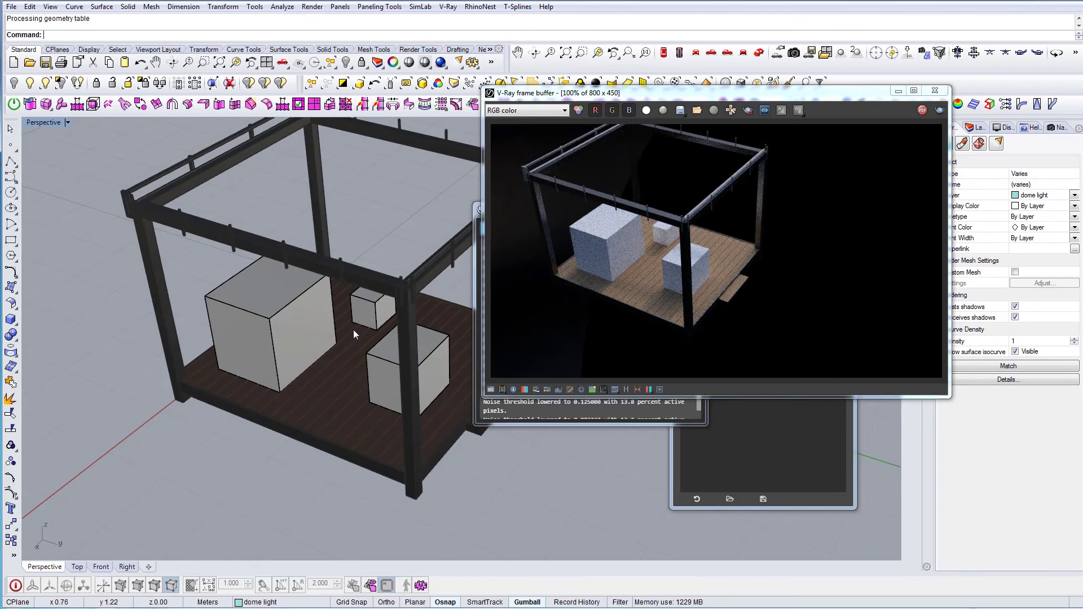
{"action": "right_click_drag", "start_coordinate": [353, 330], "coordinate": [319, 340]}
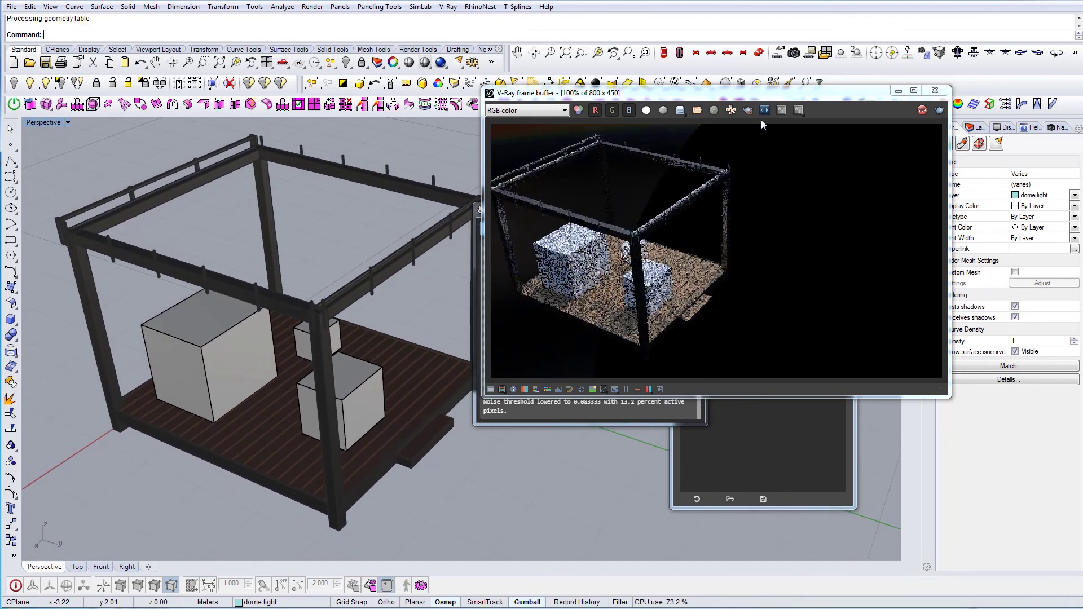
{"action": "left_click_drag", "start_coordinate": [767, 95], "coordinate": [464, 173]}
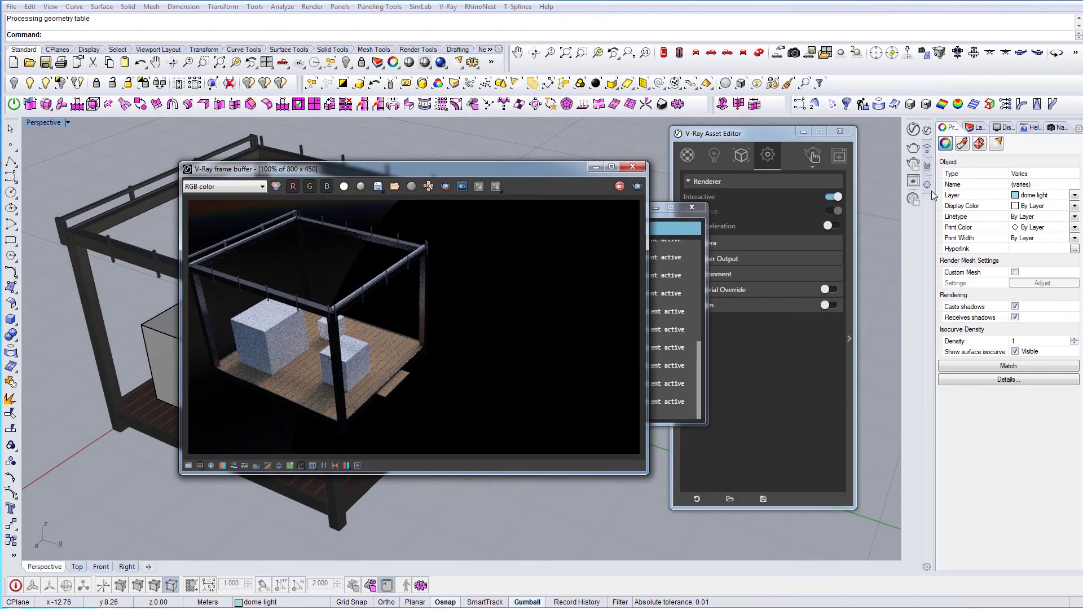
{"action": "left_click", "coordinate": [928, 151]}
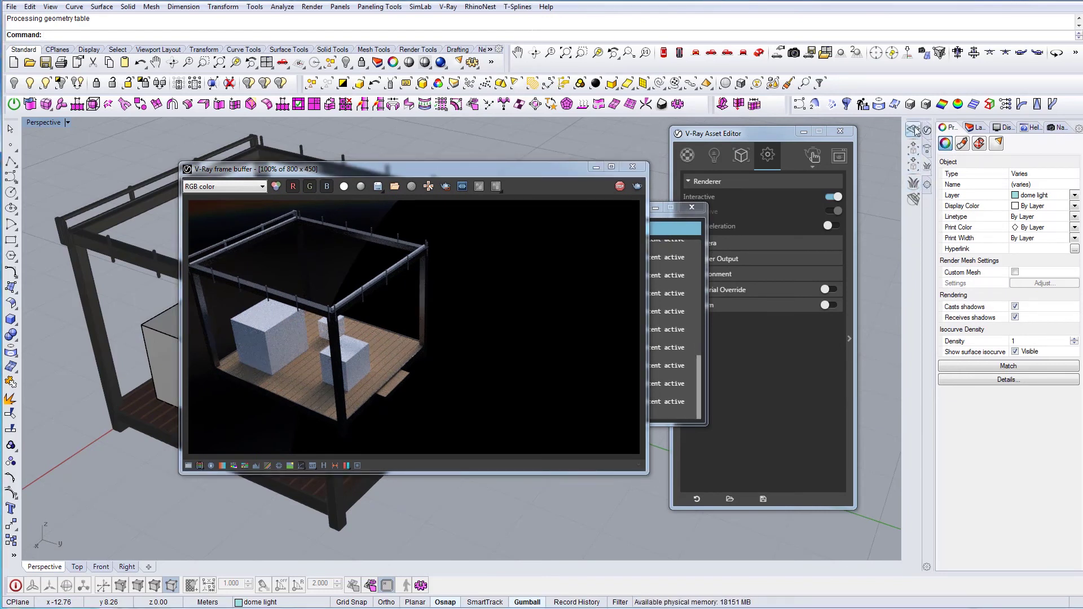
Step: Add a V-Ray Infinite Plane ground and move the frame buffer out of the way
{"action": "left_click", "coordinate": [915, 133]}
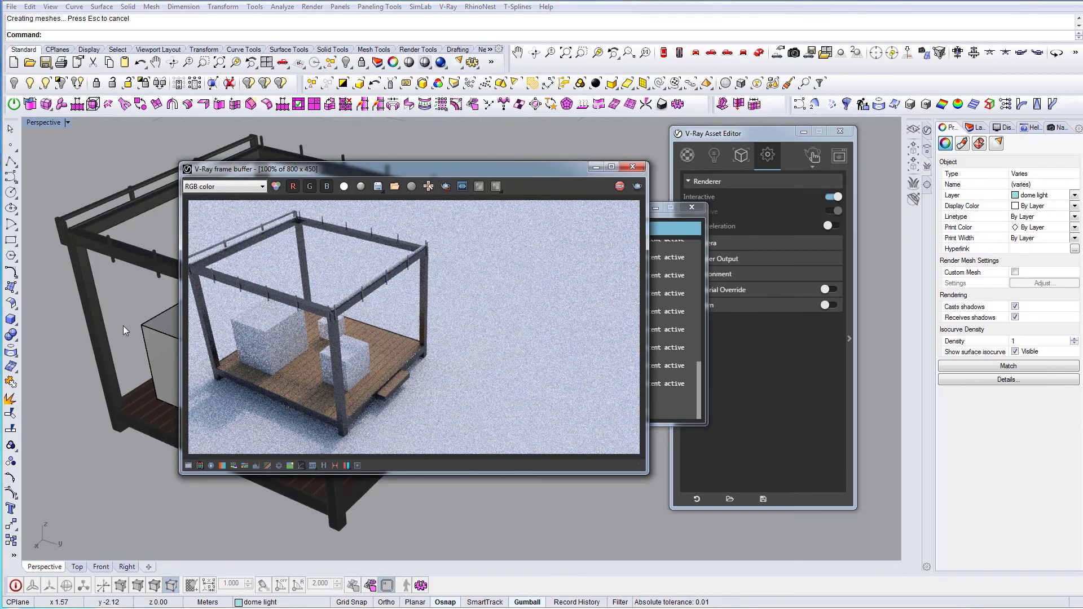
{"action": "left_click_drag", "start_coordinate": [405, 168], "coordinate": [590, 127]}
{"action": "right_click_drag", "start_coordinate": [350, 266], "coordinate": [488, 282]}
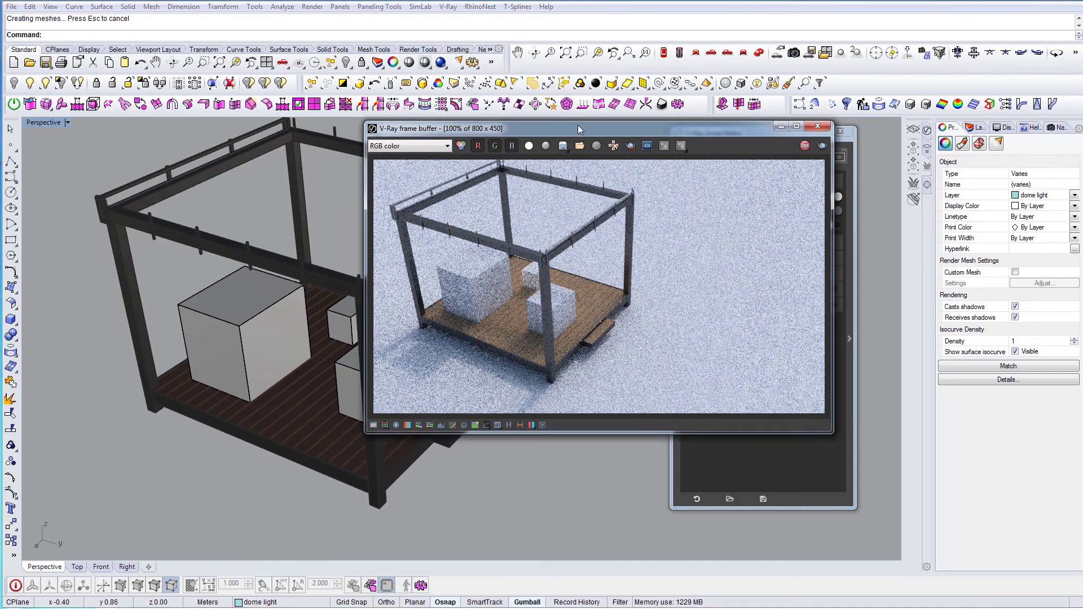
{"action": "left_click_drag", "start_coordinate": [578, 124], "coordinate": [517, 38]}
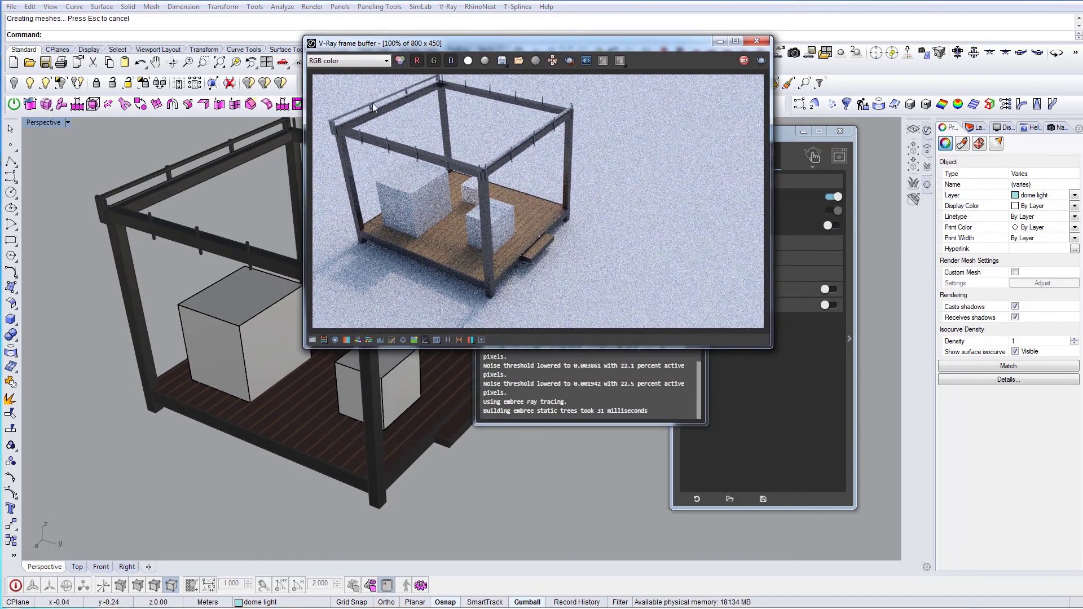
{"action": "left_click_drag", "start_coordinate": [449, 45], "coordinate": [203, 27]}
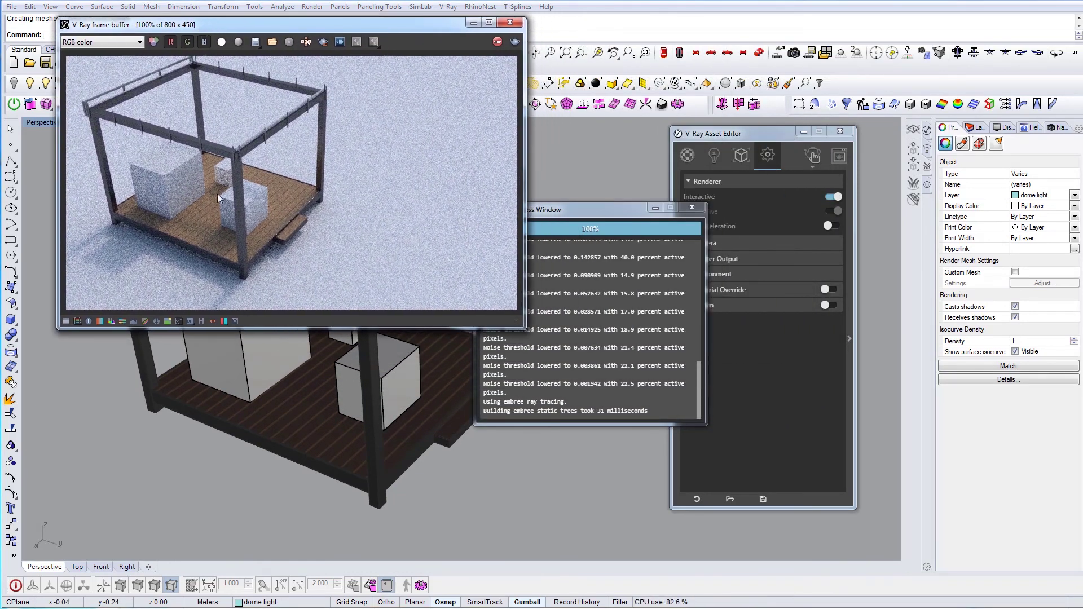
Step: Select a box on the deck, tuck the render log lower left, and show the Materials list
{"action": "left_click", "coordinate": [261, 360]}
{"action": "left_click_drag", "start_coordinate": [644, 210], "coordinate": [227, 344]}
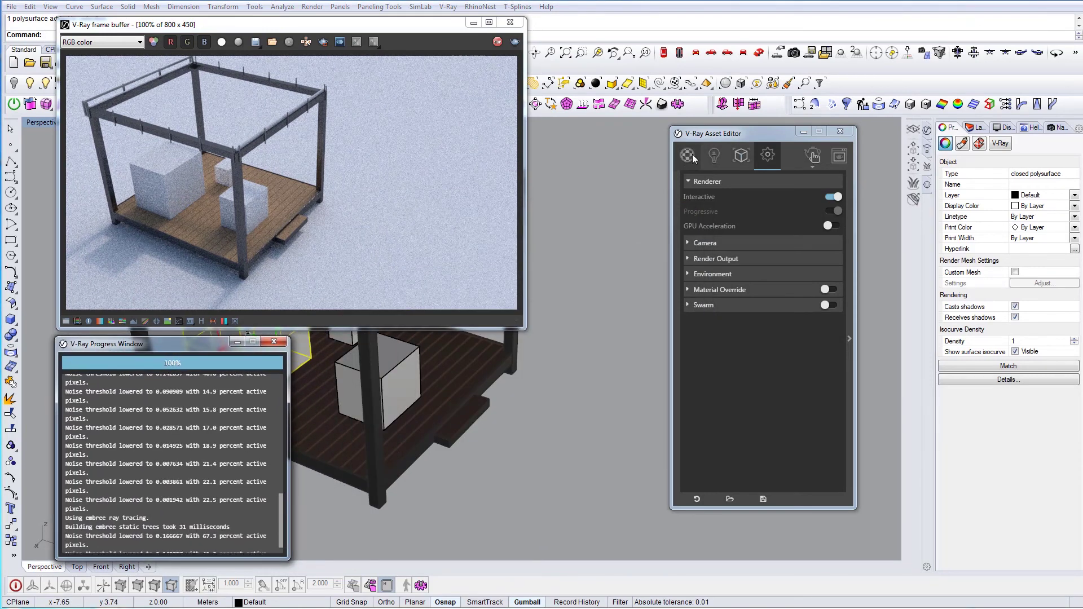
{"action": "left_click", "coordinate": [689, 158]}
{"action": "left_click_drag", "start_coordinate": [739, 135], "coordinate": [767, 126]}
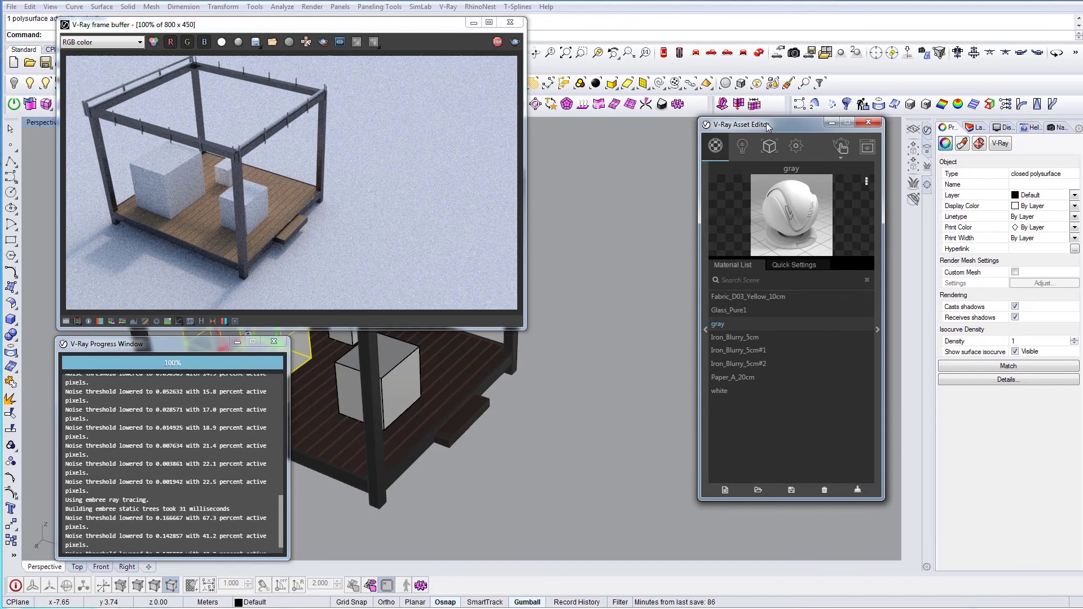
Step: Expand the library, pick the Metal category and add Aluminum_Anodized_Bronze to the scene
{"action": "left_click", "coordinate": [706, 330]}
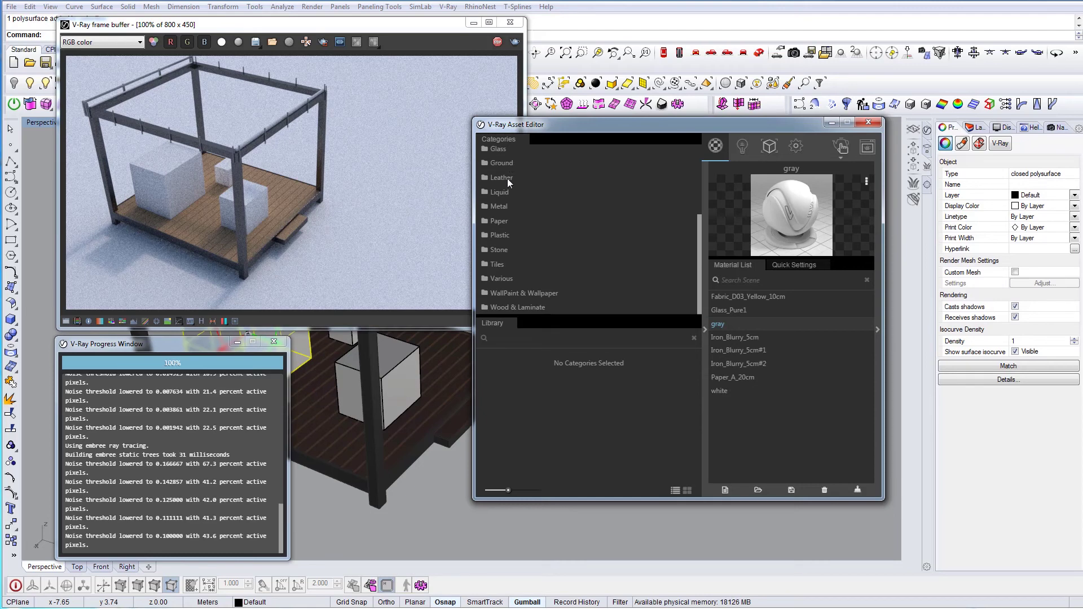
{"action": "left_click", "coordinate": [504, 193]}
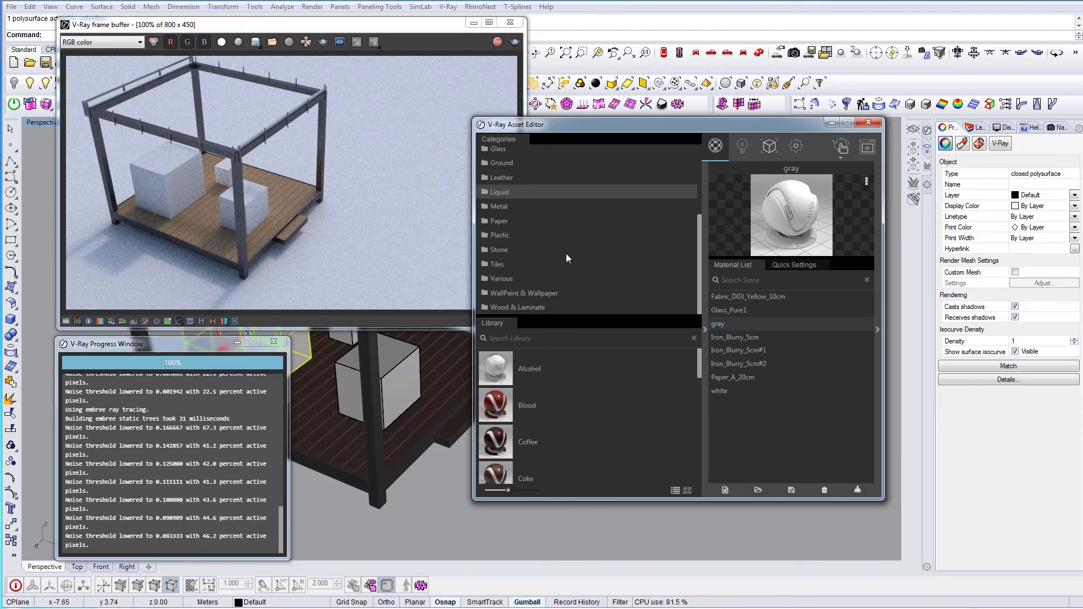
{"action": "left_click", "coordinate": [498, 206]}
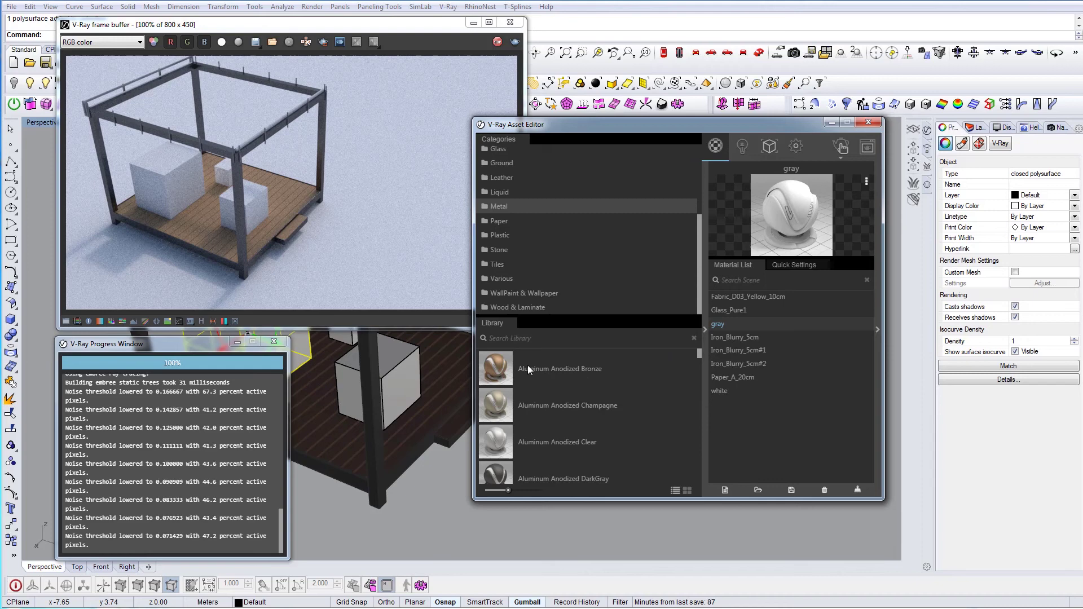
{"action": "left_click", "coordinate": [566, 380]}
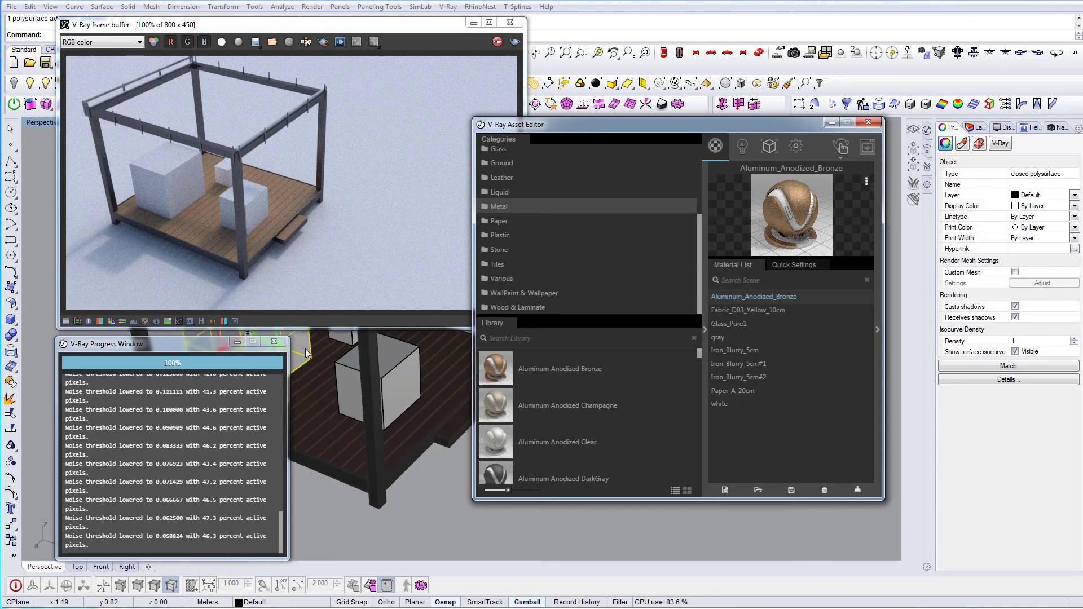
Step: Apply Aluminum_Anodized_Bronze to the large box and adjust the view to see it bronze
{"action": "right_click", "coordinate": [747, 300]}
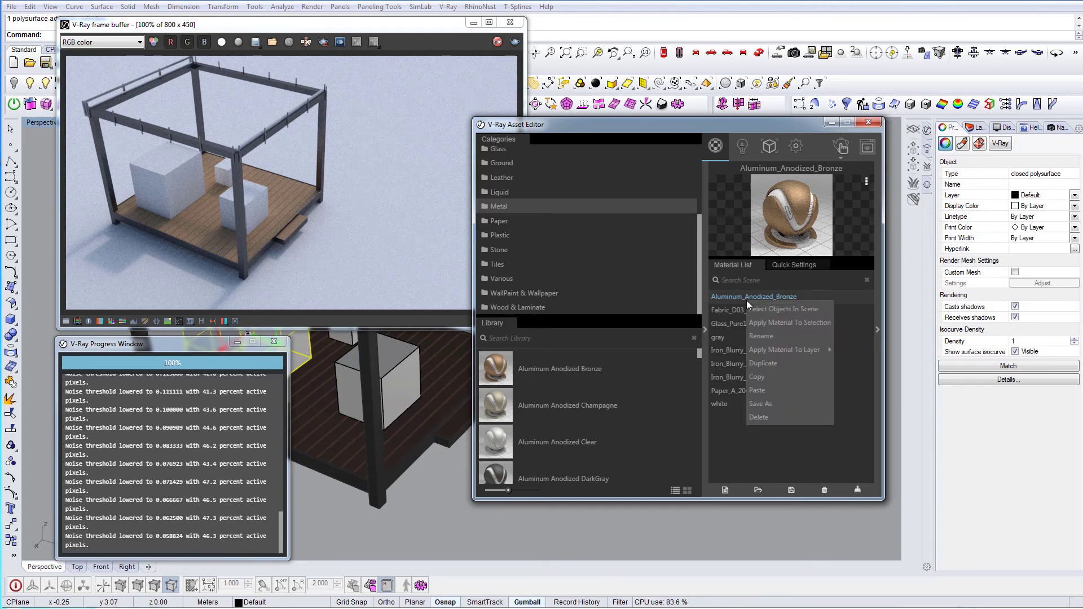
{"action": "left_click", "coordinate": [800, 324]}
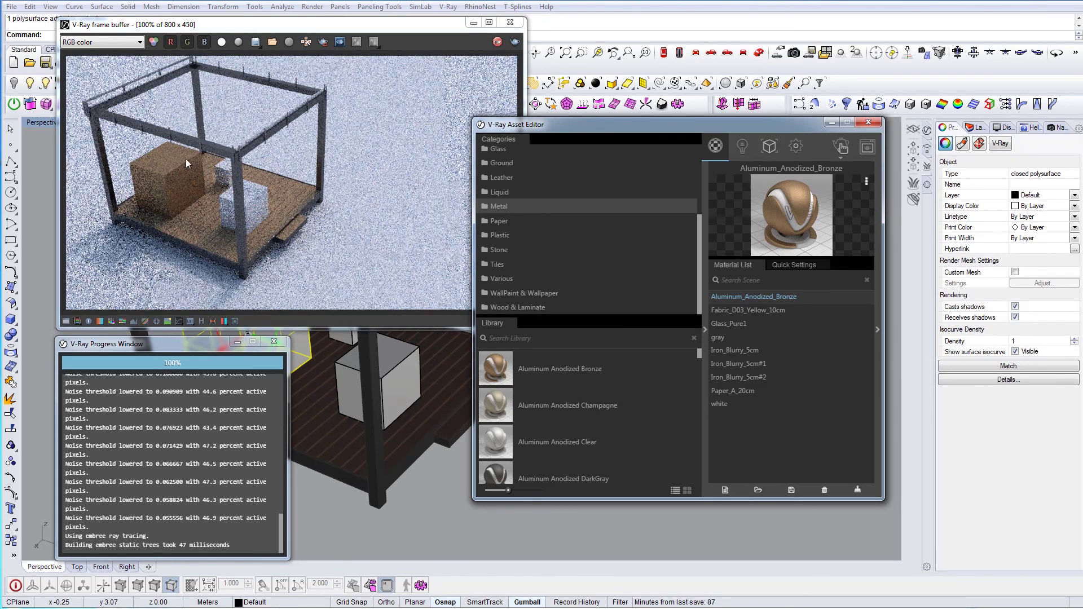
{"action": "right_click_drag", "start_coordinate": [337, 363], "coordinate": [366, 404], "text": "shift"}
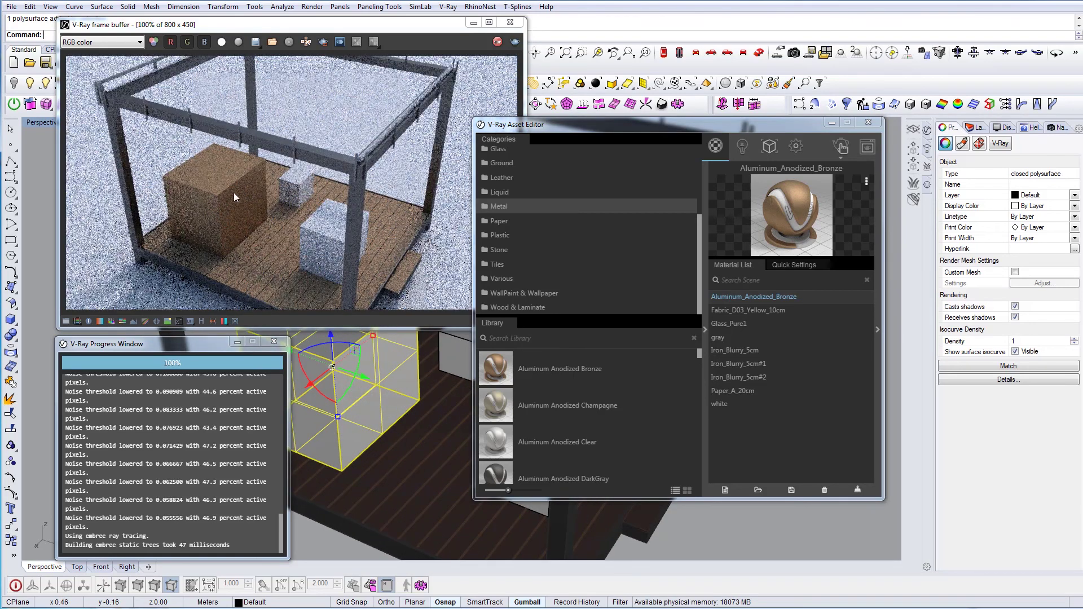
{"action": "right_click_drag", "start_coordinate": [432, 416], "coordinate": [376, 416]}
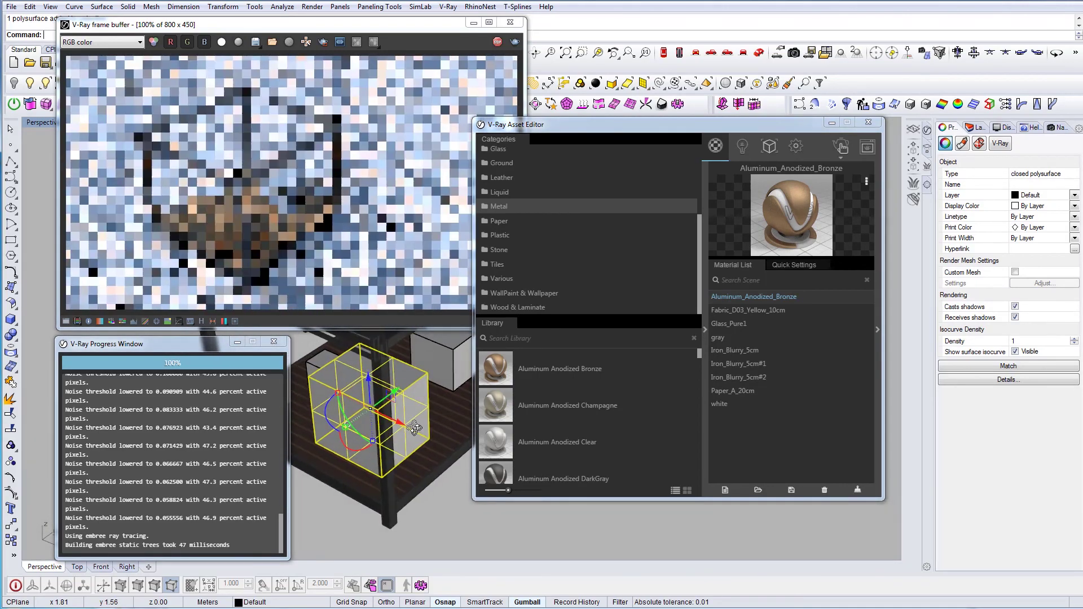
{"action": "right_click_drag", "start_coordinate": [414, 429], "coordinate": [352, 424]}
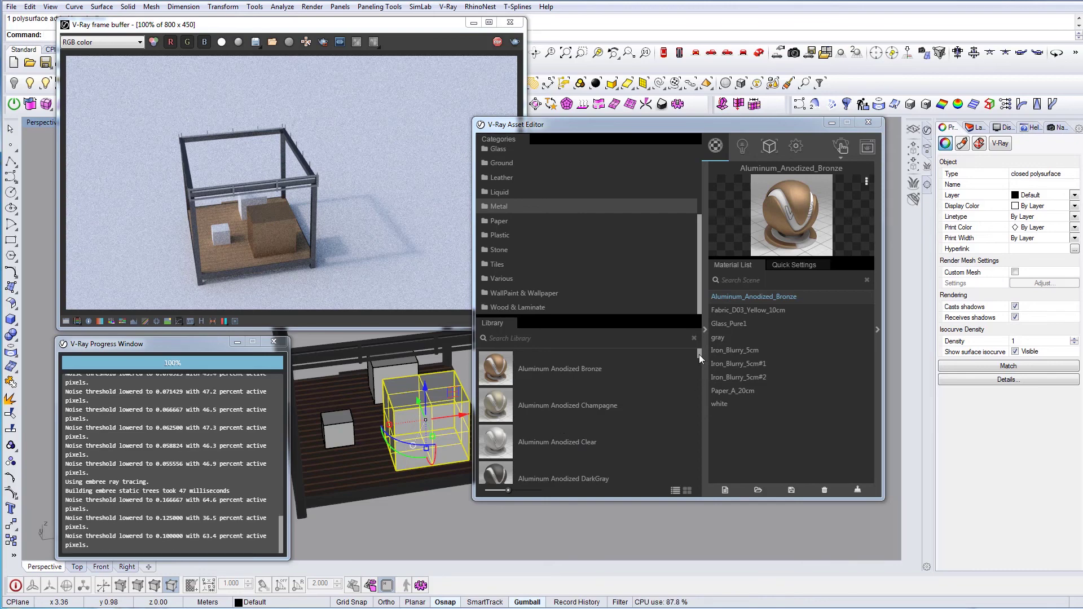
Step: Select the small box, add Chrome_Black from the library and apply it to the box
{"action": "scroll", "coordinate": [699, 355], "scroll_direction": "down", "scroll_amount": 3}
{"action": "left_click", "coordinate": [338, 432]}
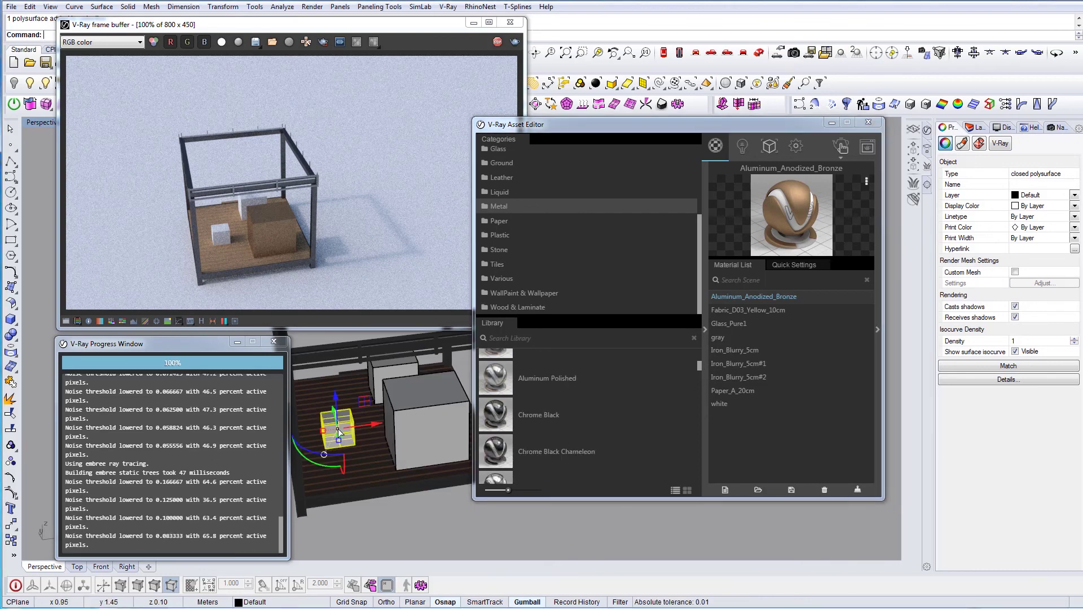
{"action": "left_click", "coordinate": [553, 429]}
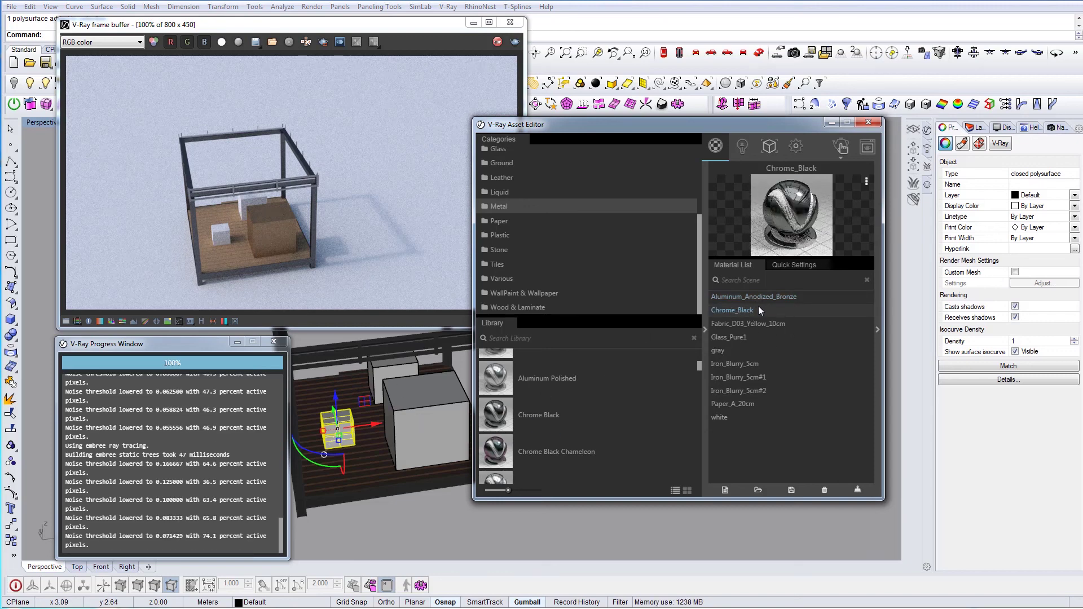
{"action": "right_click", "coordinate": [734, 310]}
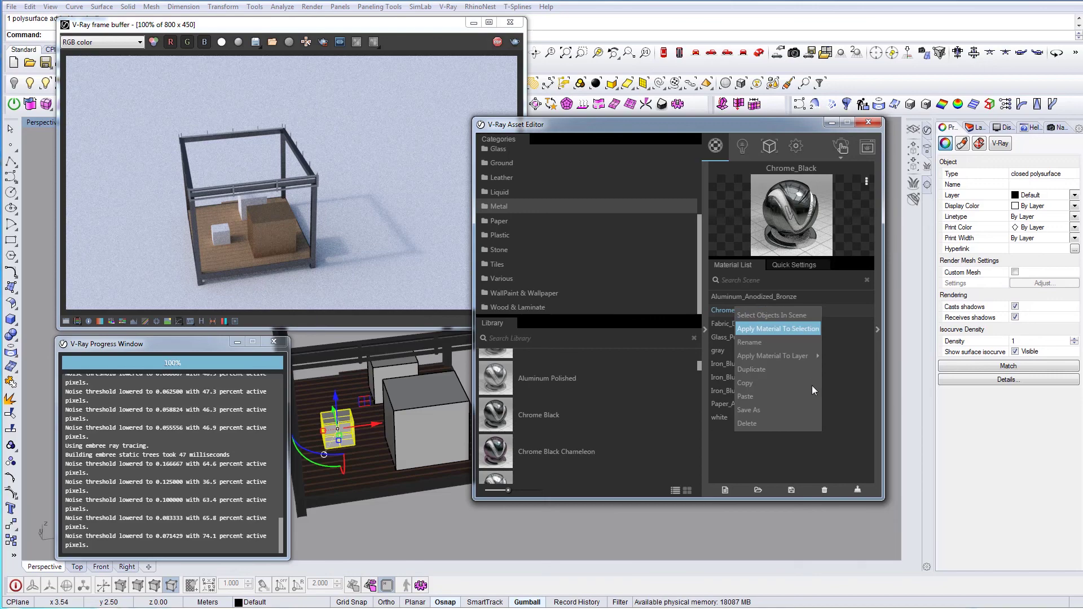
{"action": "left_click", "coordinate": [781, 330]}
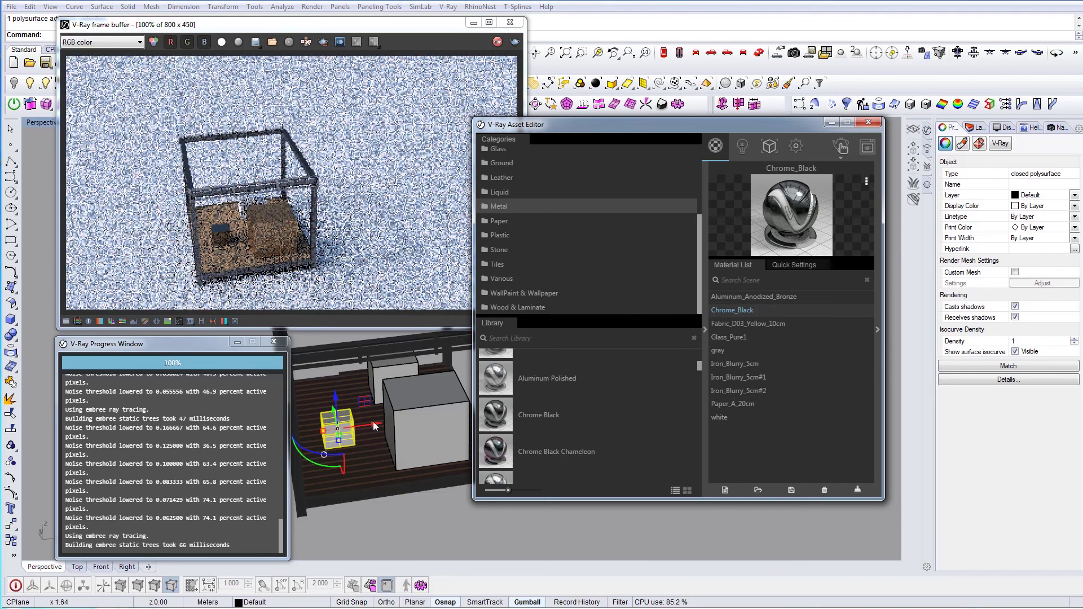
{"action": "mouse_move", "coordinate": [374, 421]}
{"action": "right_mouse_down", "text": "shift"}
{"action": "mouse_move", "coordinate": [377, 459]}
{"action": "mouse_move", "coordinate": [377, 423]}
{"action": "right_mouse_up", "text": "shift"}
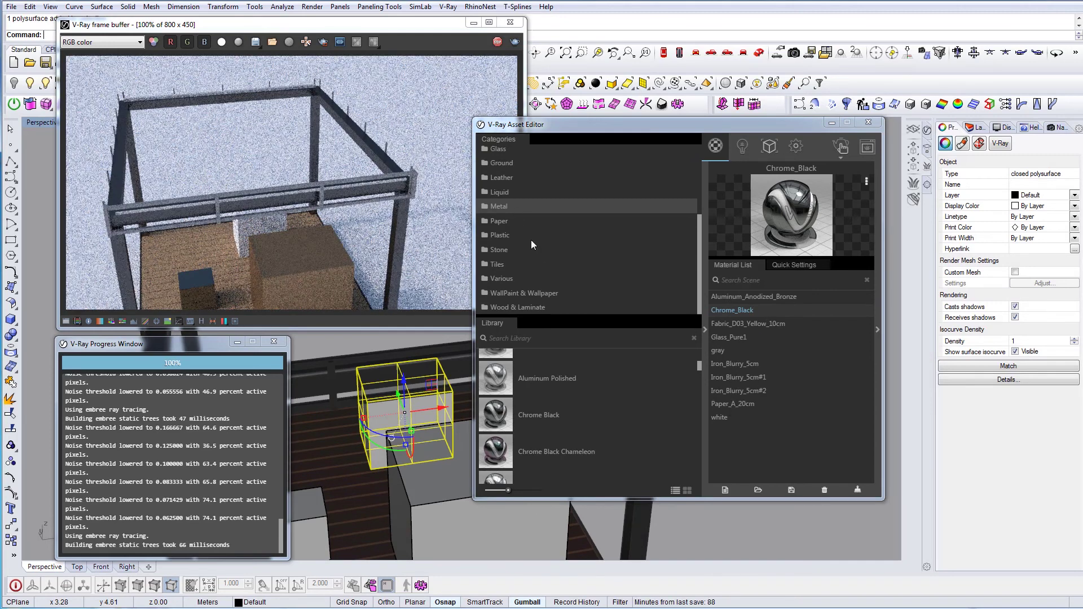
Step: Add Glass_Crystal from the Glass library, apply it to the third box, and minimise the progress log
{"action": "scroll", "coordinate": [696, 206], "scroll_direction": "up", "scroll_amount": 1}
{"action": "scroll", "coordinate": [695, 192], "scroll_direction": "up", "scroll_amount": 3}
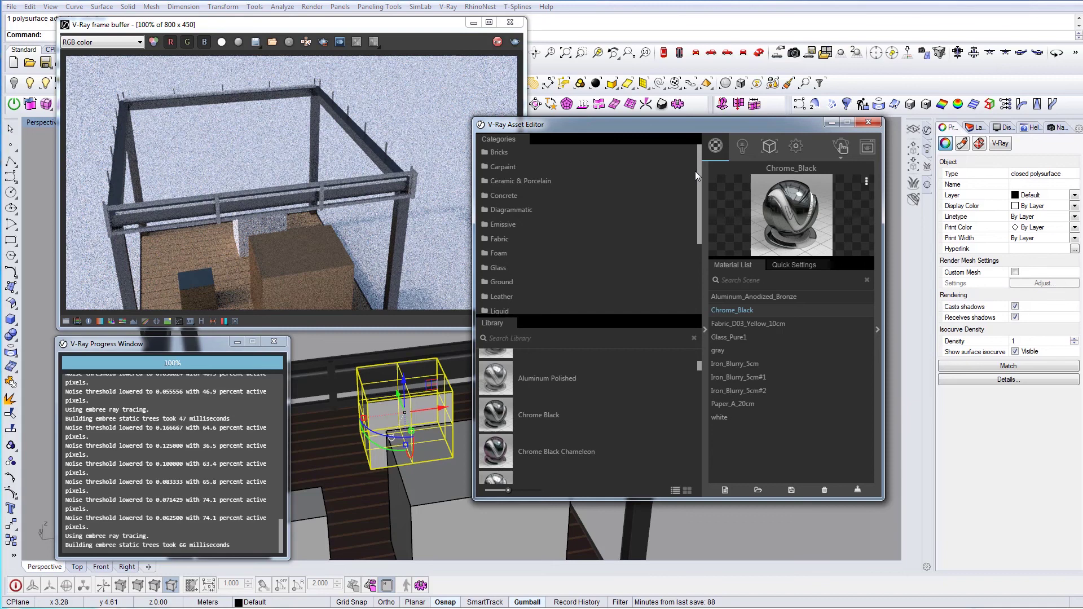
{"action": "left_click", "coordinate": [499, 266]}
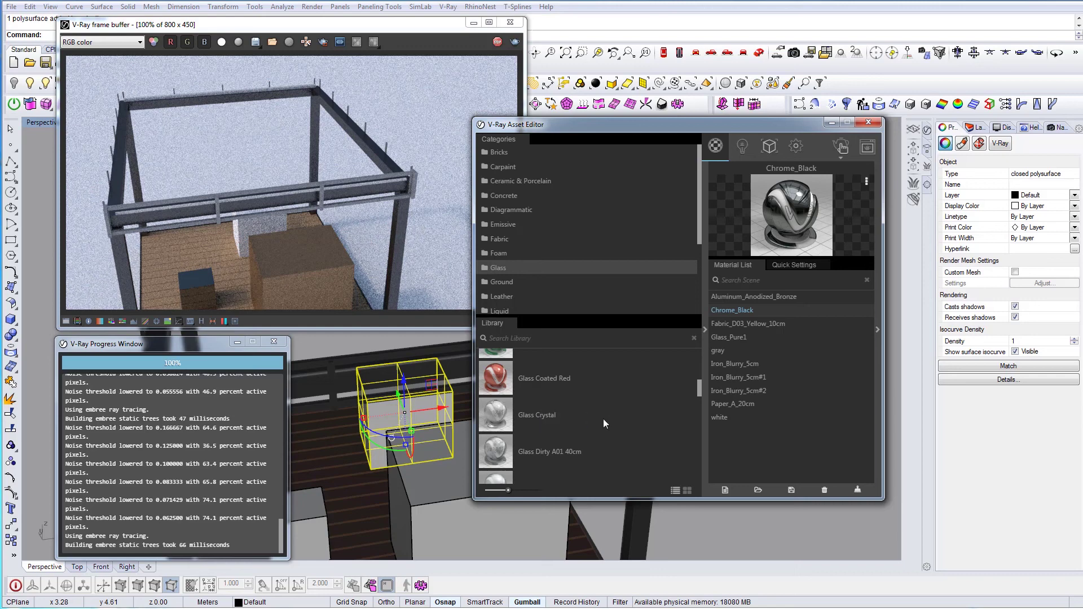
{"action": "left_click_drag", "start_coordinate": [603, 424], "coordinate": [767, 329]}
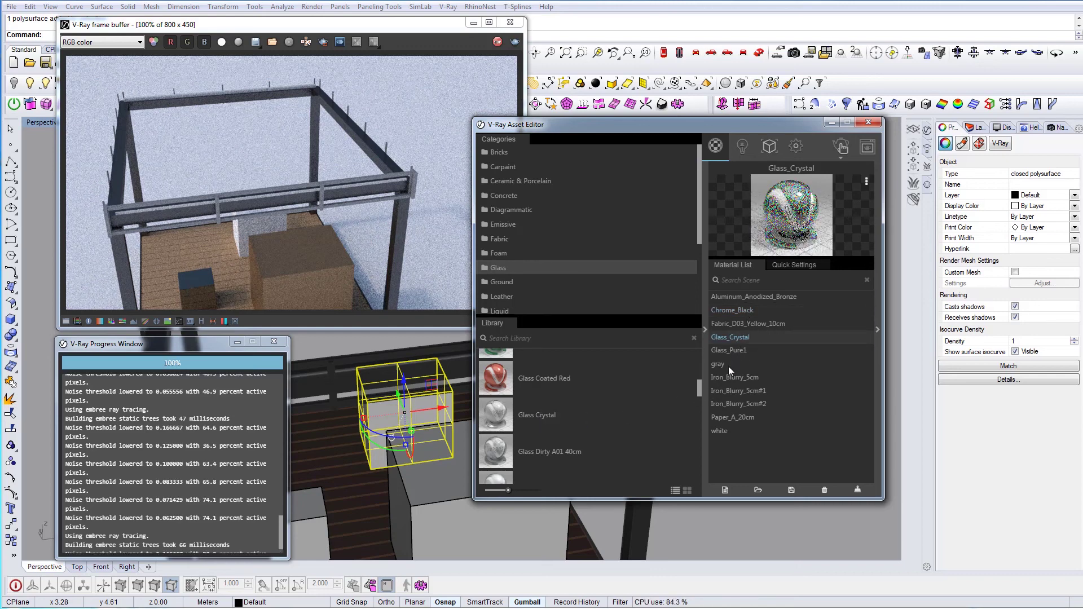
{"action": "right_click", "coordinate": [740, 339]}
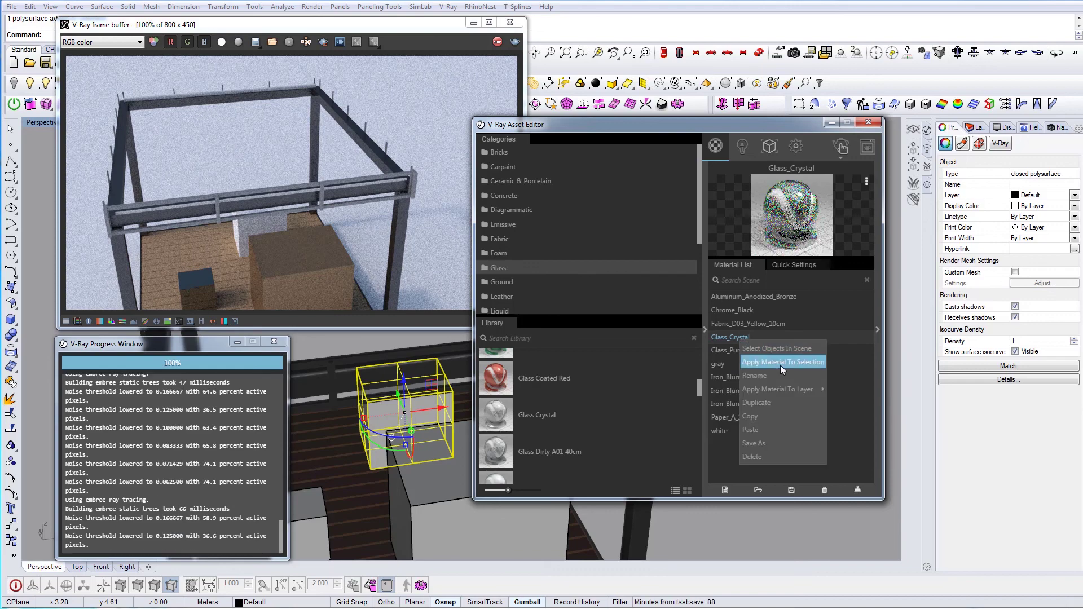
{"action": "left_click", "coordinate": [780, 364]}
{"action": "left_click", "coordinate": [238, 342]}
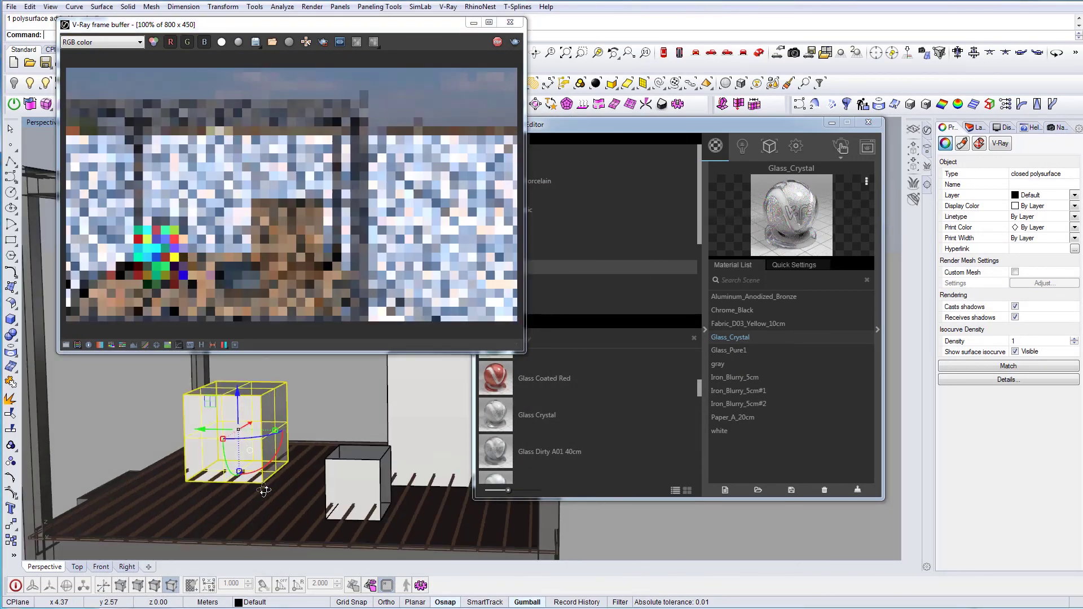
{"action": "right_click_drag", "start_coordinate": [265, 491], "coordinate": [367, 435]}
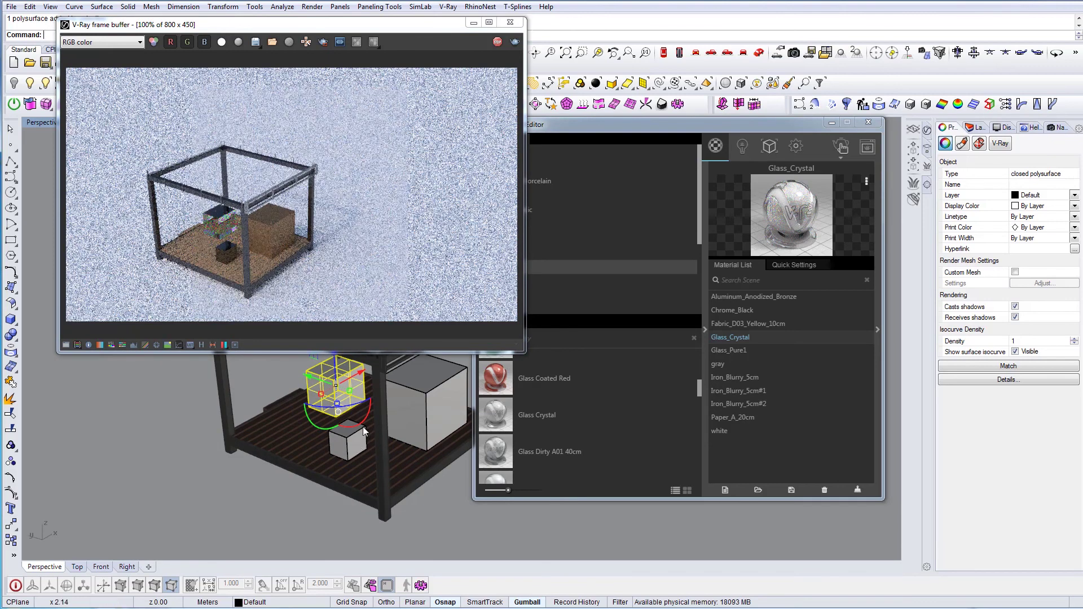
Step: Turn off Interactive and Progressive rendering, then expand Environment and Render Output (800x450, 16:9 Widescreen)
{"action": "left_click_drag", "start_coordinate": [622, 127], "coordinate": [616, 103]}
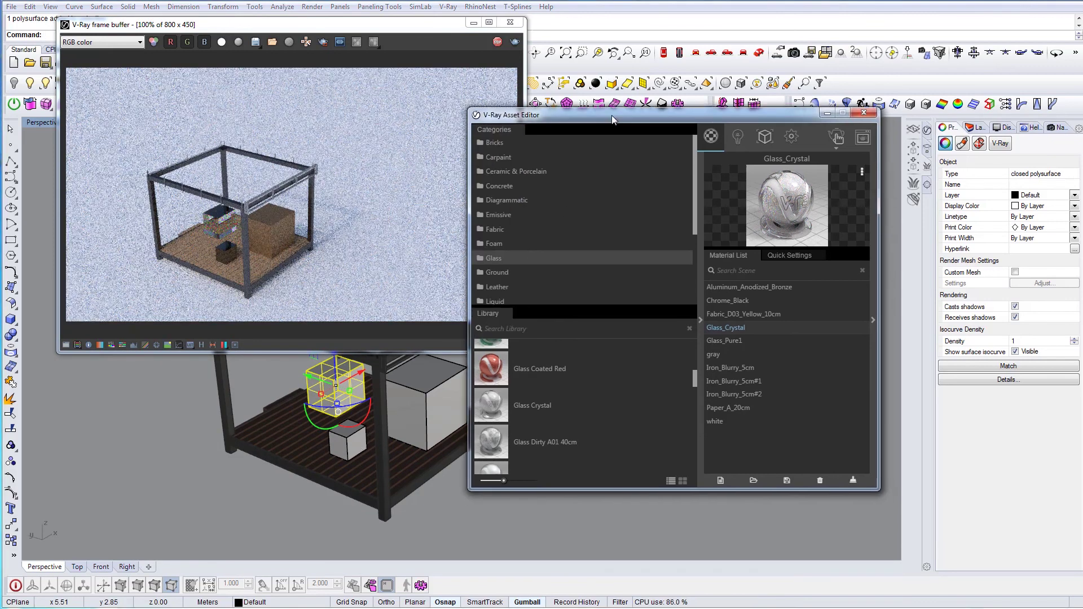
{"action": "left_click", "coordinate": [792, 126]}
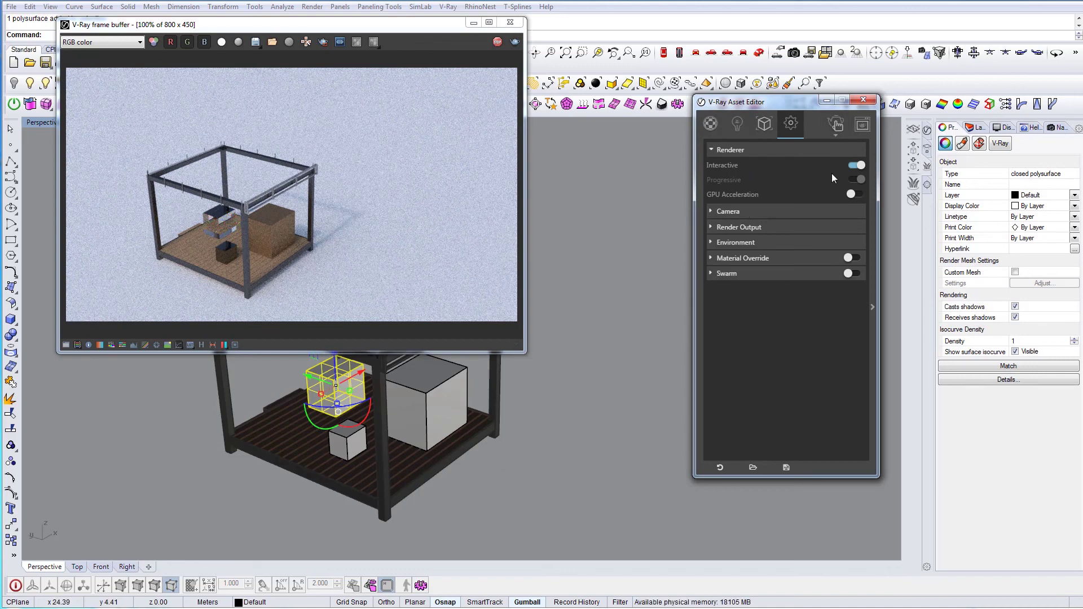
{"action": "left_click", "coordinate": [858, 167]}
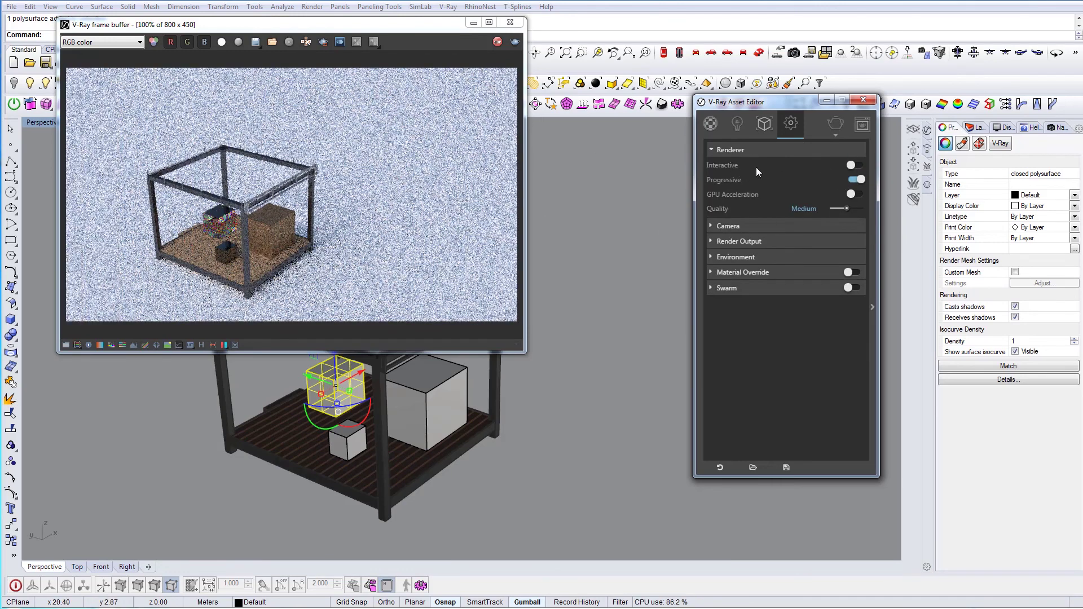
{"action": "left_click", "coordinate": [857, 180]}
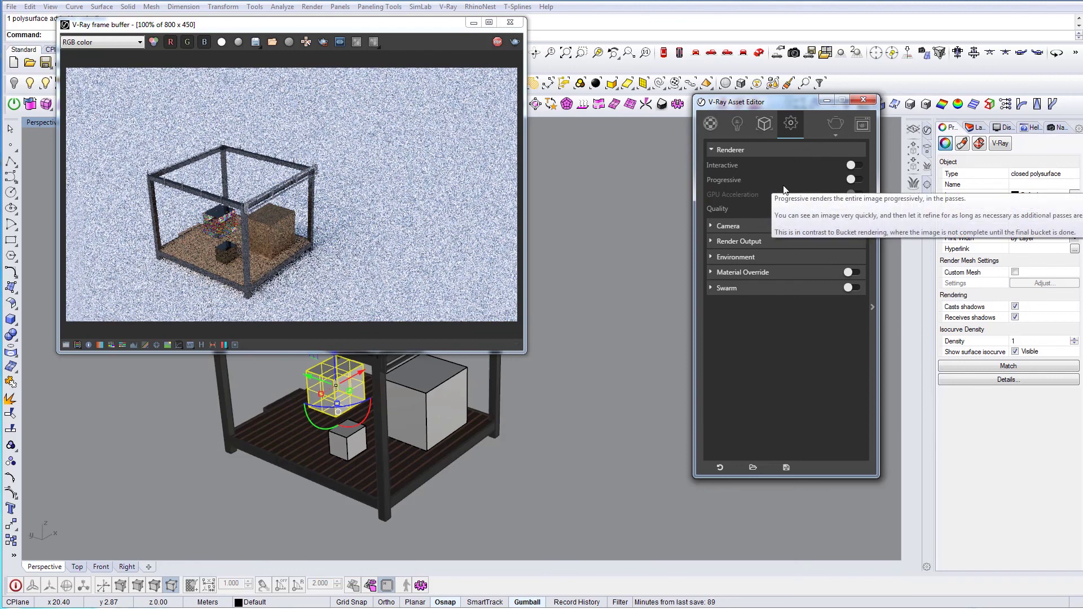
{"action": "left_click", "coordinate": [740, 257]}
{"action": "left_click", "coordinate": [748, 242]}
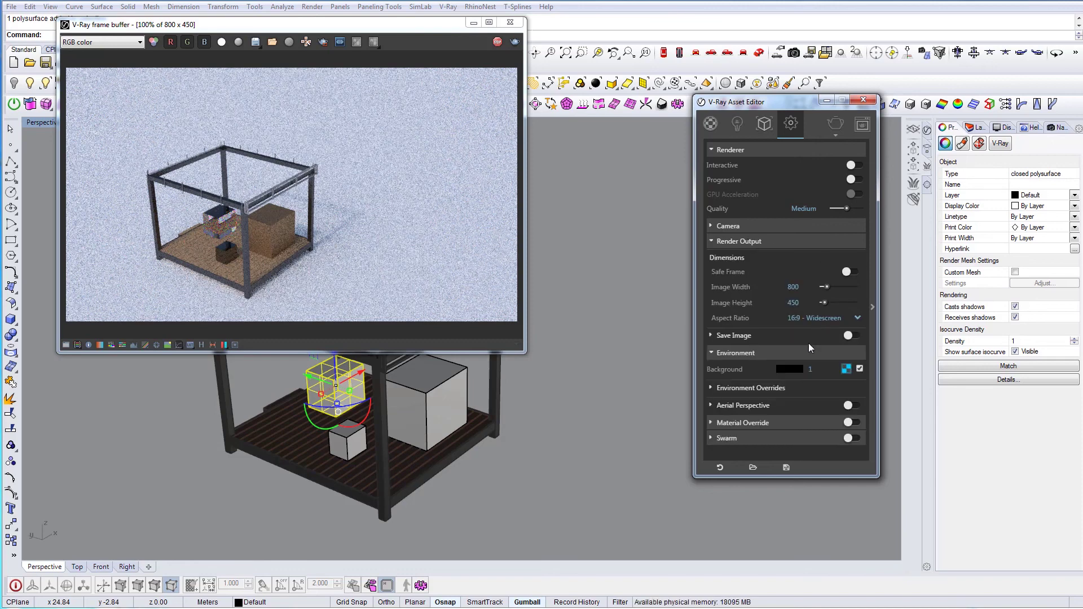